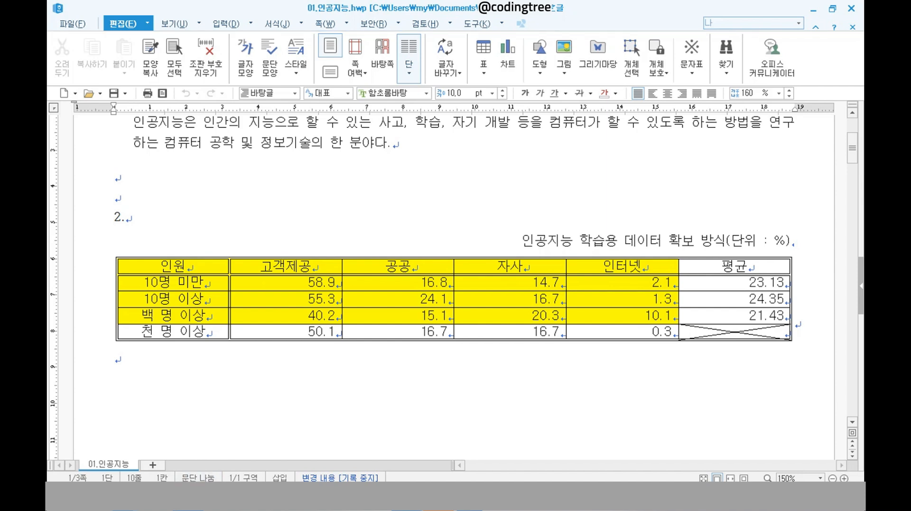
- Switch to the PDF 2022_ITQ_완성본.pdf and examine chart condition (1) on which table rows the chart data uses
{"action": "key", "text": "alt+Tab"}
{"action": "key", "text": "ctrl+2"}
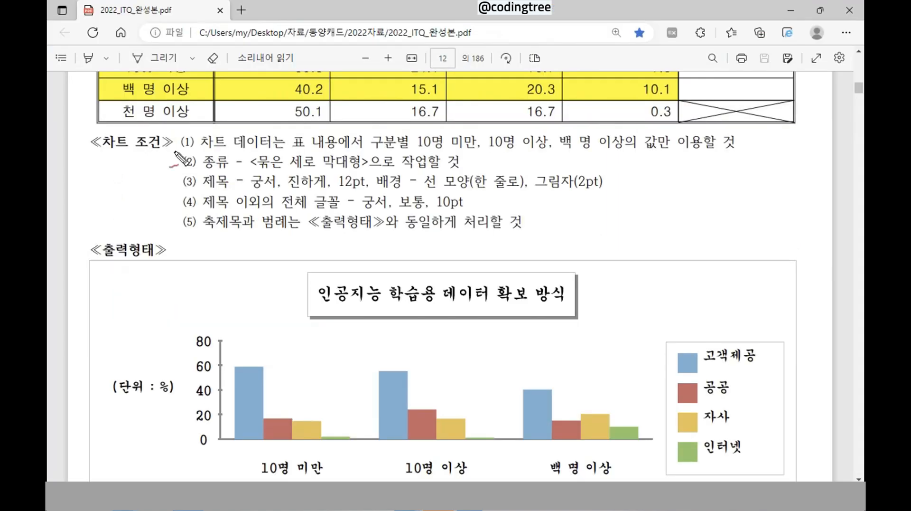
{"action": "left_click_drag", "start_coordinate": [198, 160], "coordinate": [209, 157]}
{"action": "mouse_move", "coordinate": [368, 129]}
{"action": "left_mouse_down"}
{"action": "mouse_move", "coordinate": [368, 142]}
{"action": "mouse_move", "coordinate": [663, 150]}
{"action": "left_mouse_up"}
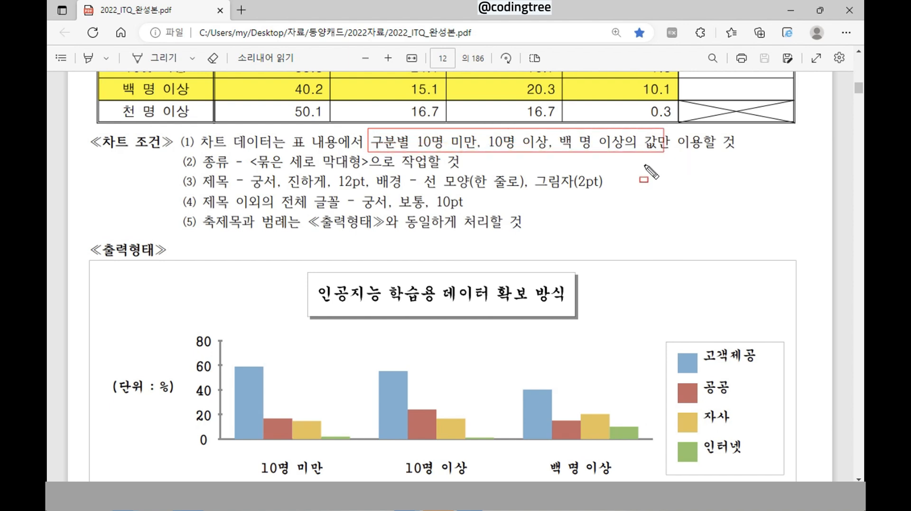
{"action": "key", "text": "Escape"}
- Examine the yellow-highlighted range in the PDF's sample table that supplies the chart data
{"action": "scroll", "coordinate": [421, 276], "scroll_direction": "up", "scroll_amount": 3}
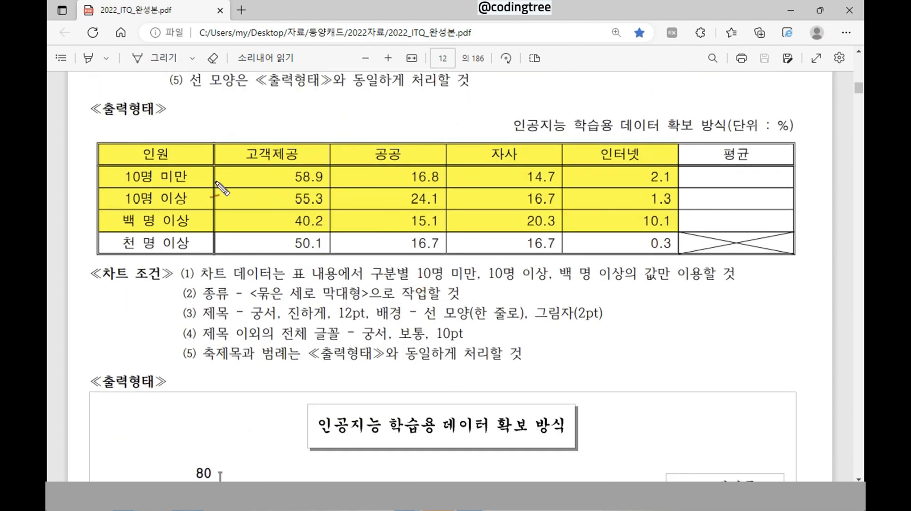
{"action": "left_click_drag", "start_coordinate": [159, 146], "coordinate": [121, 195]}
{"action": "left_click_drag", "start_coordinate": [216, 155], "coordinate": [177, 203]}
{"action": "left_click_drag", "start_coordinate": [290, 159], "coordinate": [259, 222]}
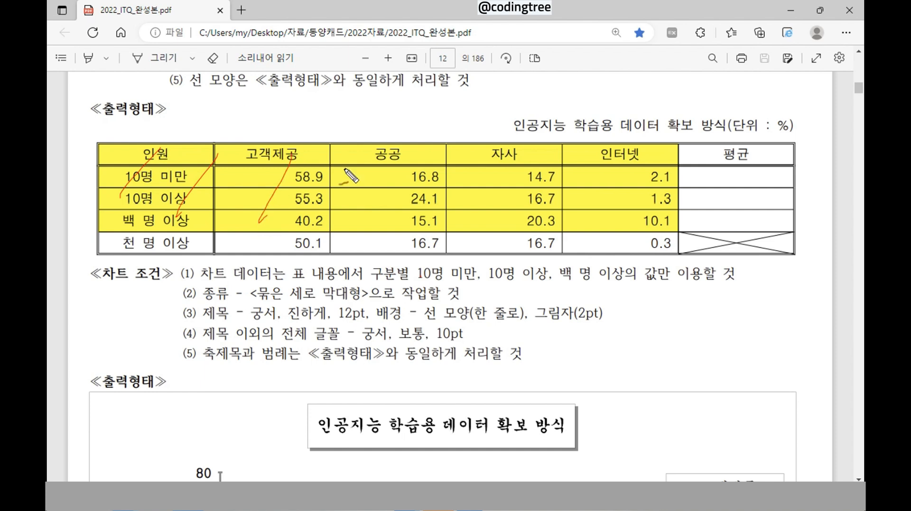
{"action": "left_click_drag", "start_coordinate": [368, 151], "coordinate": [334, 226]}
{"action": "left_click_drag", "start_coordinate": [451, 144], "coordinate": [402, 248]}
{"action": "left_click_drag", "start_coordinate": [526, 146], "coordinate": [495, 214]}
{"action": "left_click_drag", "start_coordinate": [609, 157], "coordinate": [577, 221]}
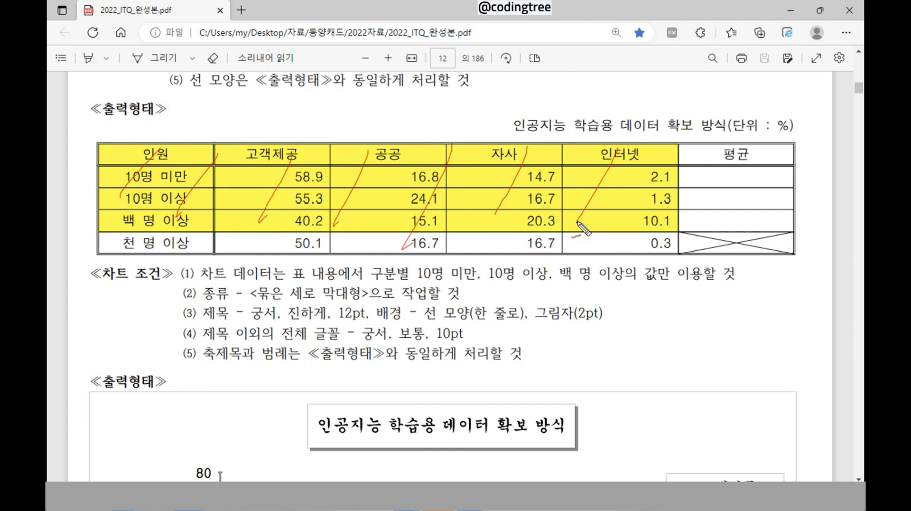
{"action": "left_click_drag", "start_coordinate": [670, 205], "coordinate": [631, 223]}
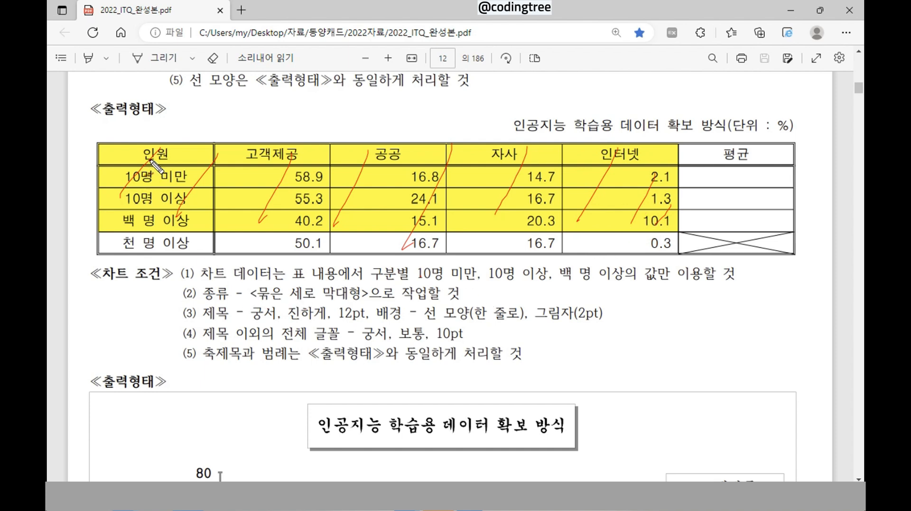
{"action": "left_click_drag", "start_coordinate": [261, 221], "coordinate": [271, 214]}
{"action": "left_click_drag", "start_coordinate": [100, 143], "coordinate": [678, 232]}
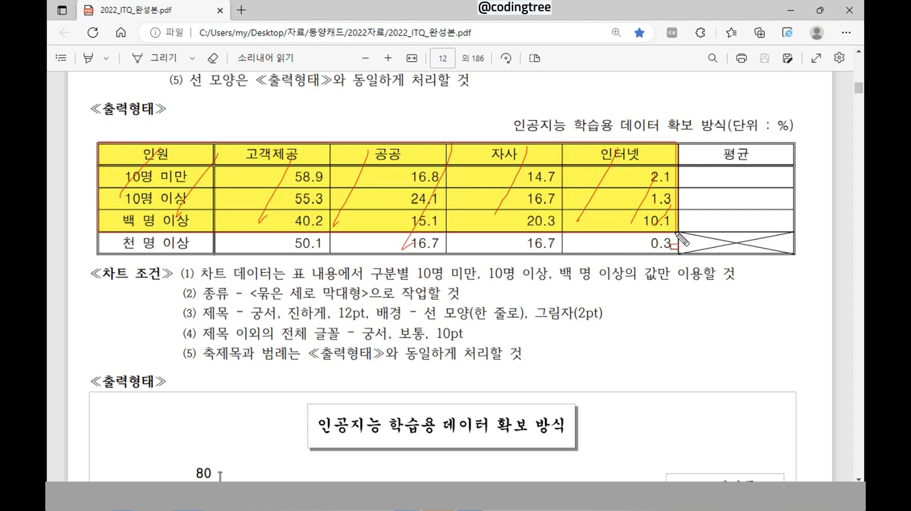
{"action": "key", "text": "Escape"}
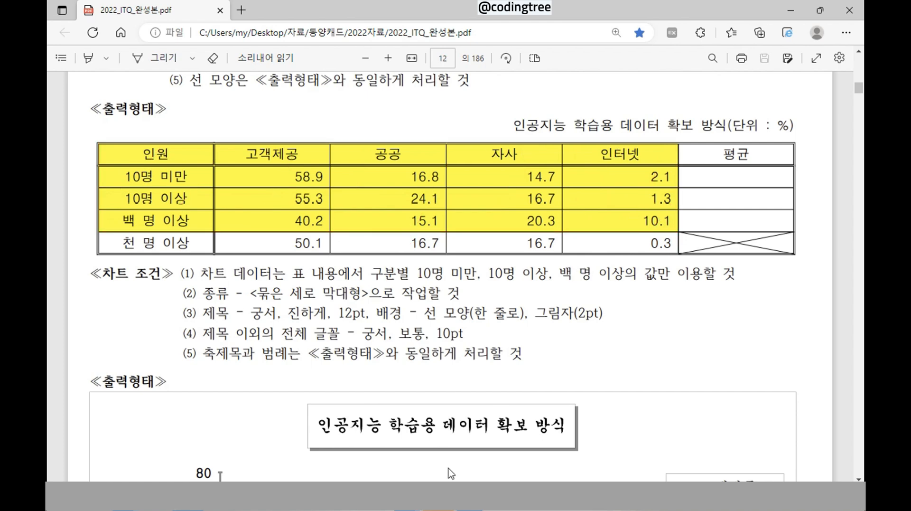
- Switch to 01.인공지능.hwp and insert a chart from the table cells spanning 인원 to 인터넷 and down to the 백 명 이상 row
{"action": "mouse_move", "coordinate": [406, 503]}
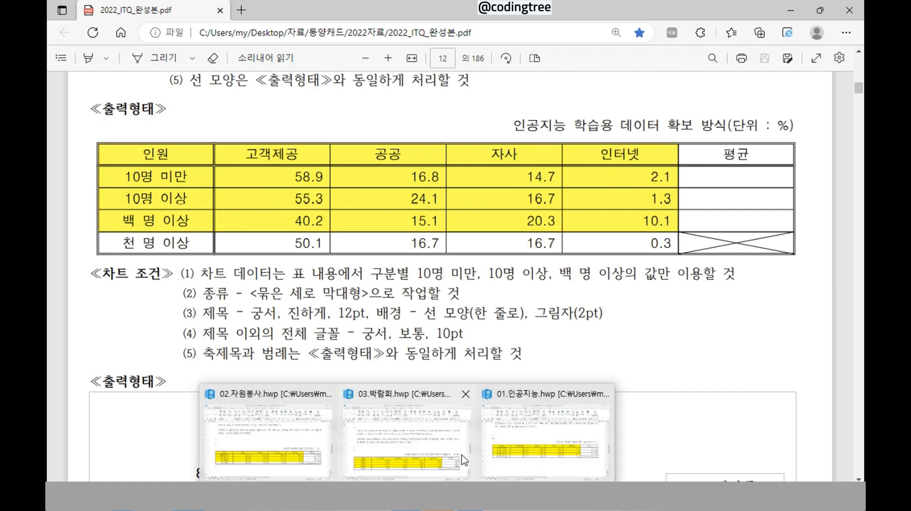
{"action": "left_click", "coordinate": [518, 444]}
{"action": "left_click_drag", "start_coordinate": [156, 271], "coordinate": [595, 316]}
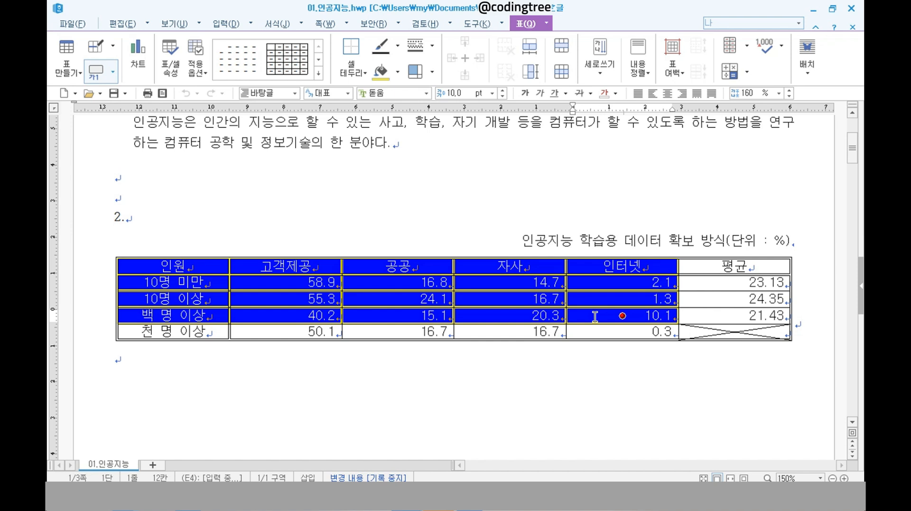
{"action": "left_click", "coordinate": [149, 74]}
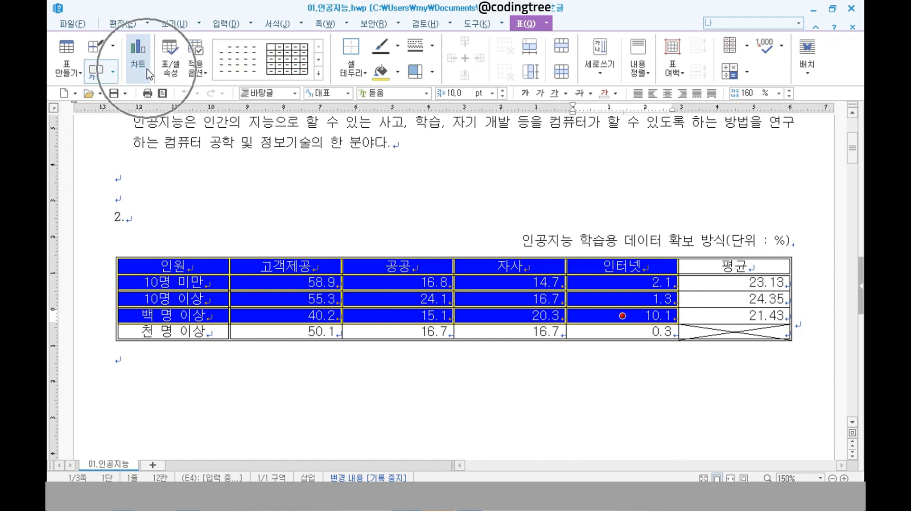
{"action": "left_click", "coordinate": [149, 74]}
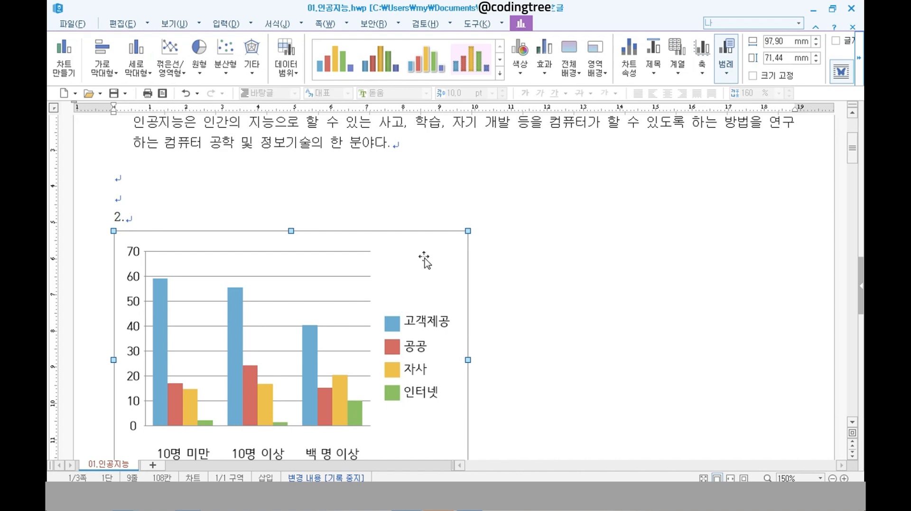
- Set the inserted chart to be treated as a character (글자처럼 취급) so it sits below the table
{"action": "left_click", "coordinate": [858, 57]}
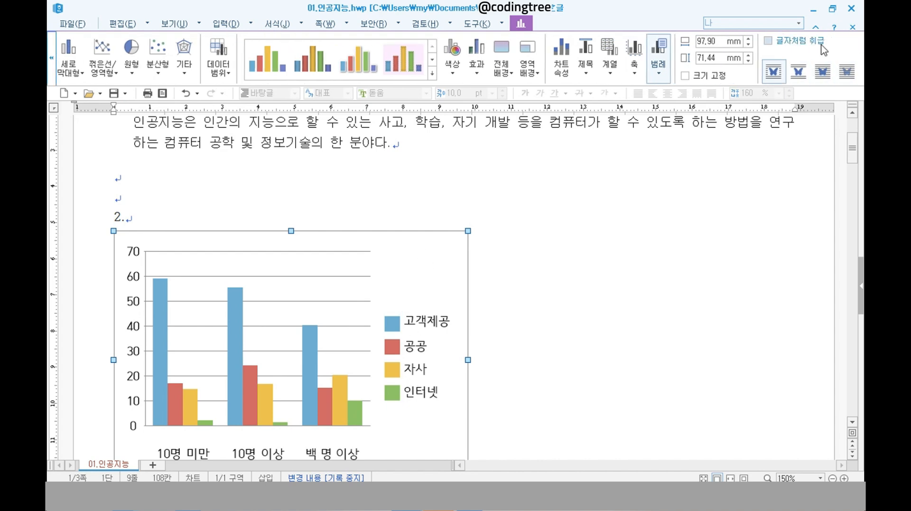
{"action": "key", "text": "ctrl"}
{"action": "key", "text": "ctrl"}
{"action": "key", "text": "ctrl"}
{"action": "key", "text": "ctrl"}
{"action": "key", "text": "ctrl"}
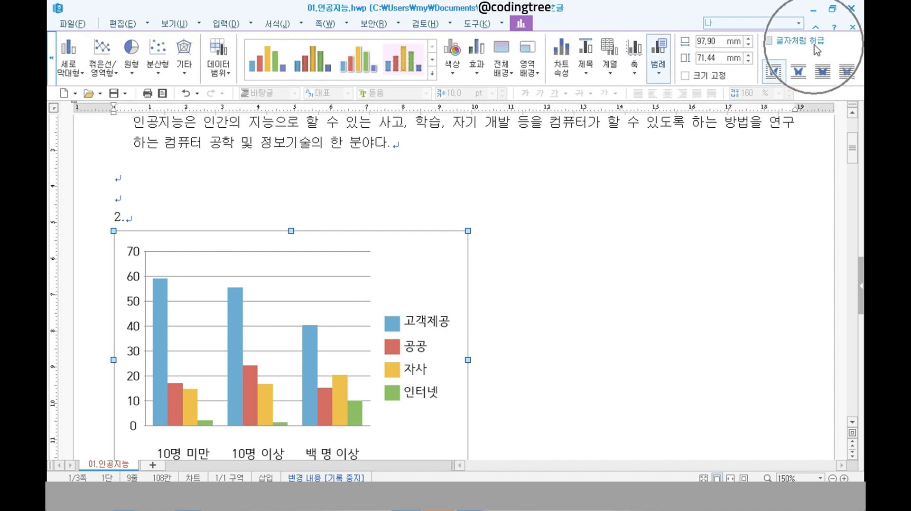
{"action": "key", "text": "ctrl"}
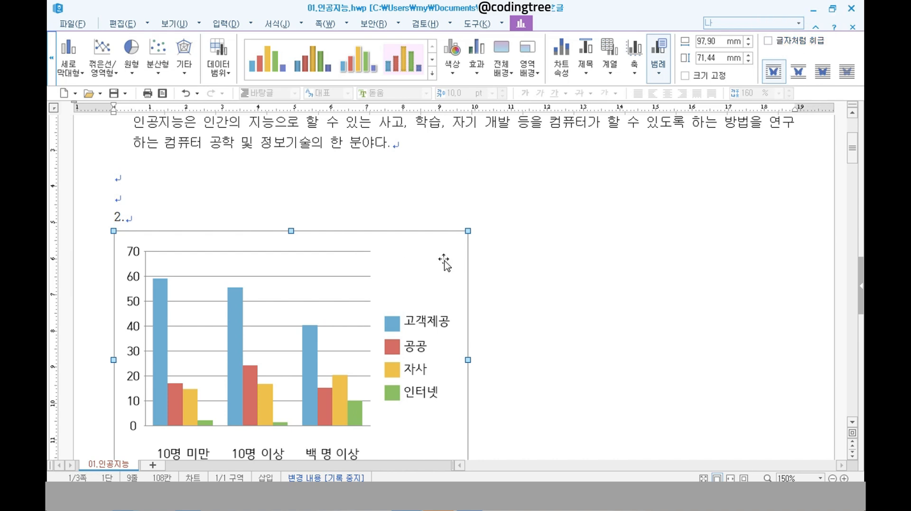
{"action": "key", "text": "ctrl"}
{"action": "key", "text": "ctrl"}
{"action": "left_click", "coordinate": [801, 44]}
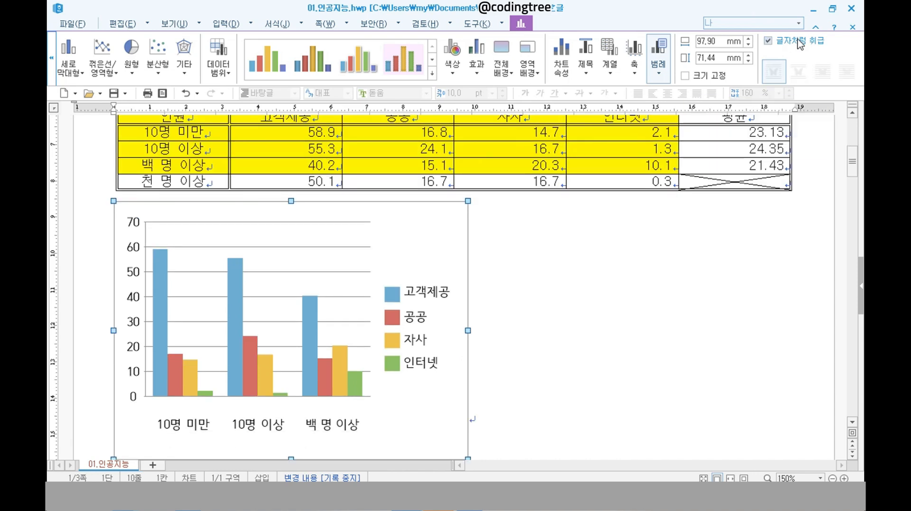
- Widen the chart to about 187 mm to match the table's width
{"action": "key", "text": "ctrl"}
{"action": "key", "text": "ctrl"}
{"action": "key", "text": "ctrl"}
{"action": "key", "text": "ctrl"}
{"action": "key", "text": "ctrl"}
{"action": "key", "text": "ctrl"}
{"action": "key", "text": "ctrl"}
{"action": "left_click_drag", "start_coordinate": [469, 330], "coordinate": [792, 346]}
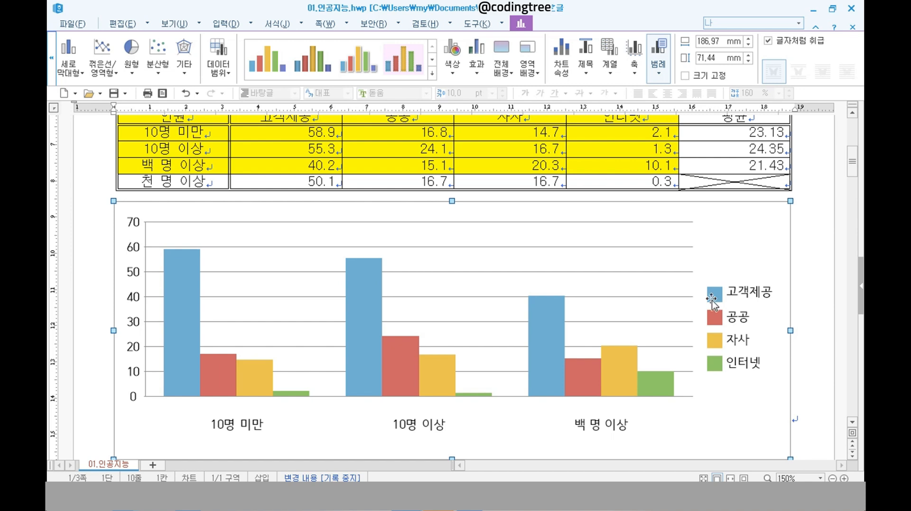
- Undo the chart's widening, its treat-as-character setting and its insertion
{"action": "left_click", "coordinate": [185, 93]}
{"action": "left_click", "coordinate": [186, 93]}
{"action": "left_click", "coordinate": [186, 94]}
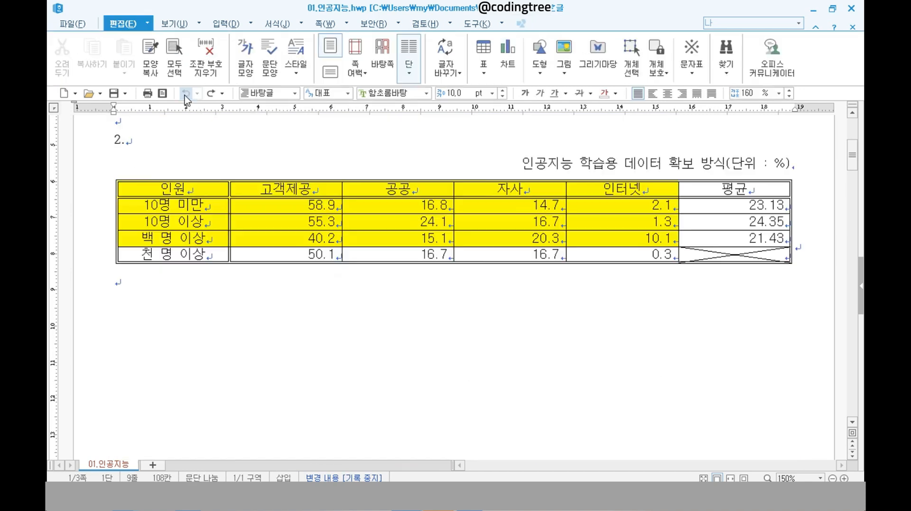
- Insert a chart from the yellow table cells, from the 인원–인터넷 headers down to the 백 명 이상 row
{"action": "scroll", "coordinate": [227, 214], "scroll_direction": "up", "scroll_amount": 1}
{"action": "left_click", "coordinate": [192, 246]}
{"action": "left_click_drag", "start_coordinate": [192, 245], "coordinate": [612, 295]}
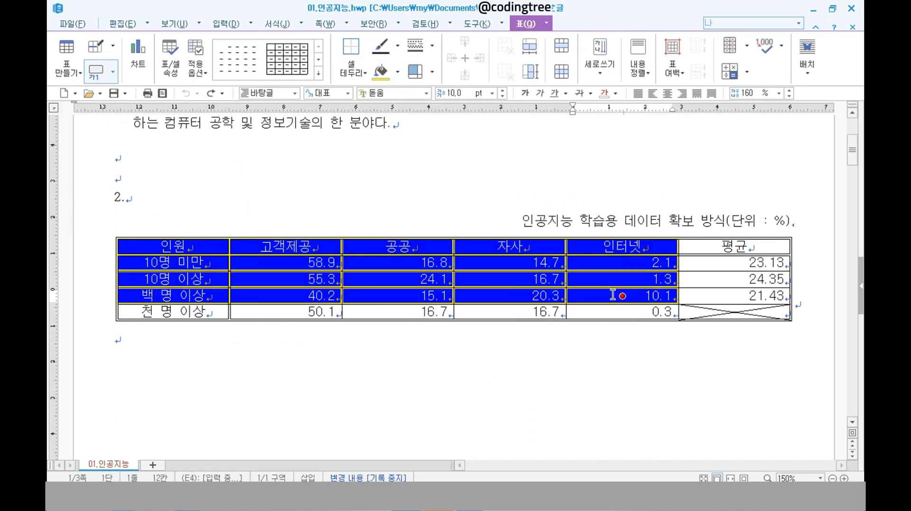
{"action": "left_click", "coordinate": [139, 74]}
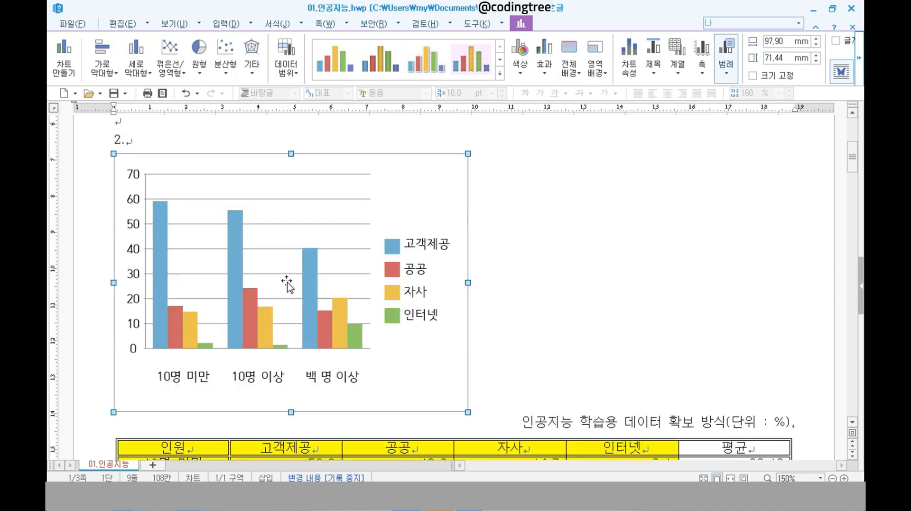
- Turn on 글자처럼 취급 for the new chart to place it in line below the table
{"action": "scroll", "coordinate": [424, 295], "scroll_direction": "up", "scroll_amount": 3}
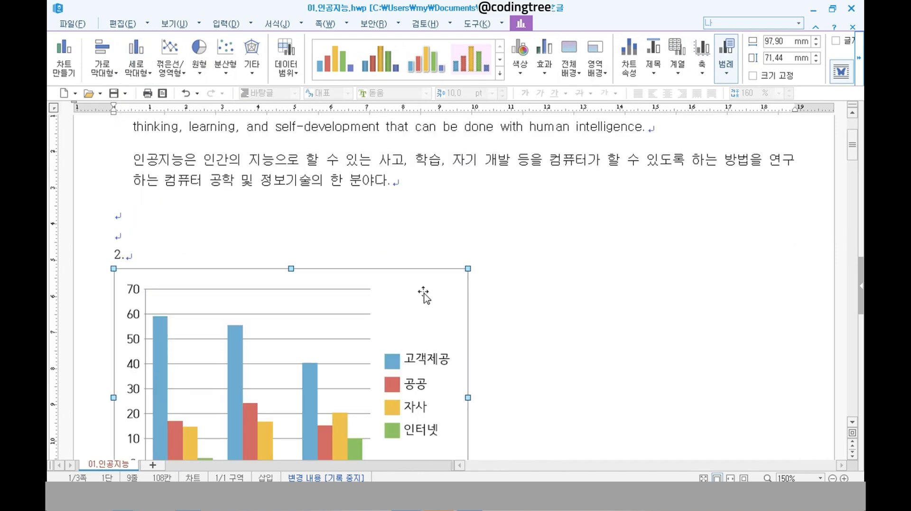
{"action": "left_click", "coordinate": [859, 57]}
{"action": "key", "text": "ctrl"}
{"action": "key", "text": "ctrl"}
{"action": "key", "text": "ctrl"}
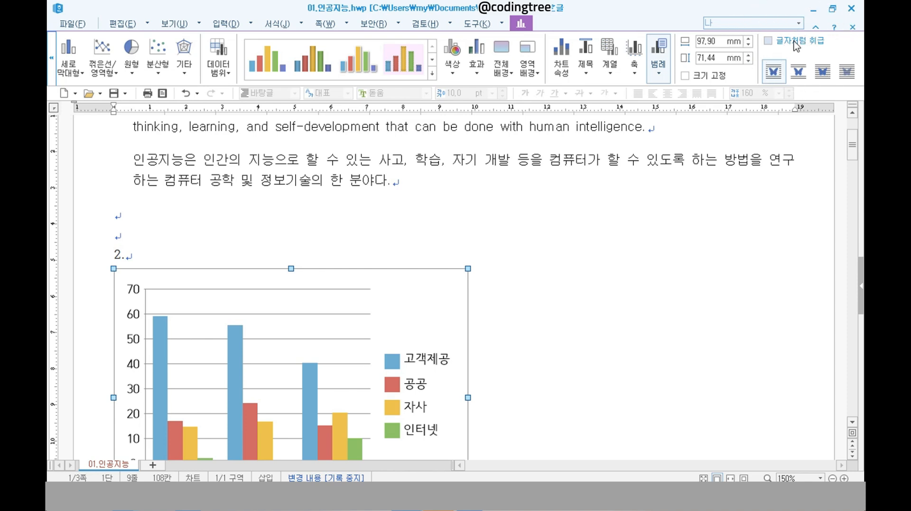
{"action": "left_click", "coordinate": [794, 41]}
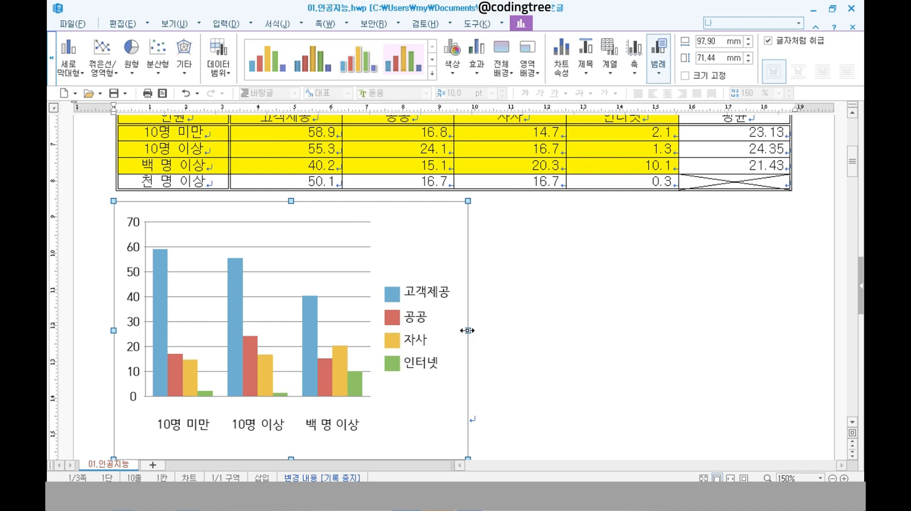
- Stretch the chart's right edge to the table's width, about 187 mm
{"action": "key", "text": "ctrl"}
{"action": "key", "text": "ctrl"}
{"action": "left_click_drag", "start_coordinate": [595, 337], "coordinate": [790, 342]}
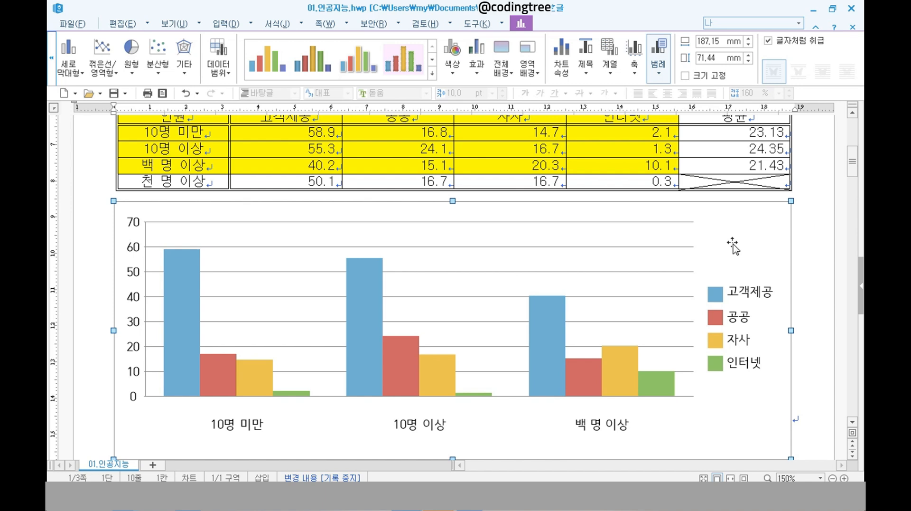
- Review chart conditions (2) to (5) and the sample chart in the PDF, and return to the 01.인공지능.hwp document
{"action": "left_click", "coordinate": [181, 480]}
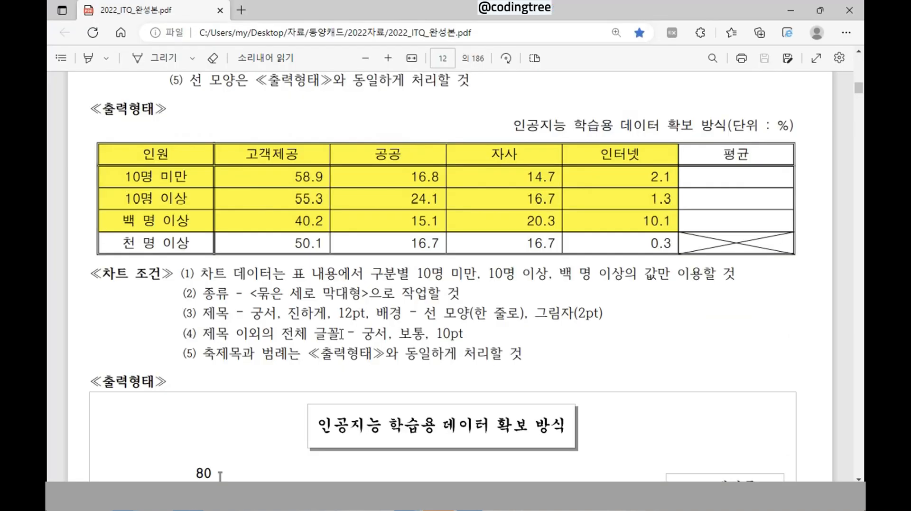
{"action": "scroll", "coordinate": [342, 333], "scroll_direction": "down", "scroll_amount": 3}
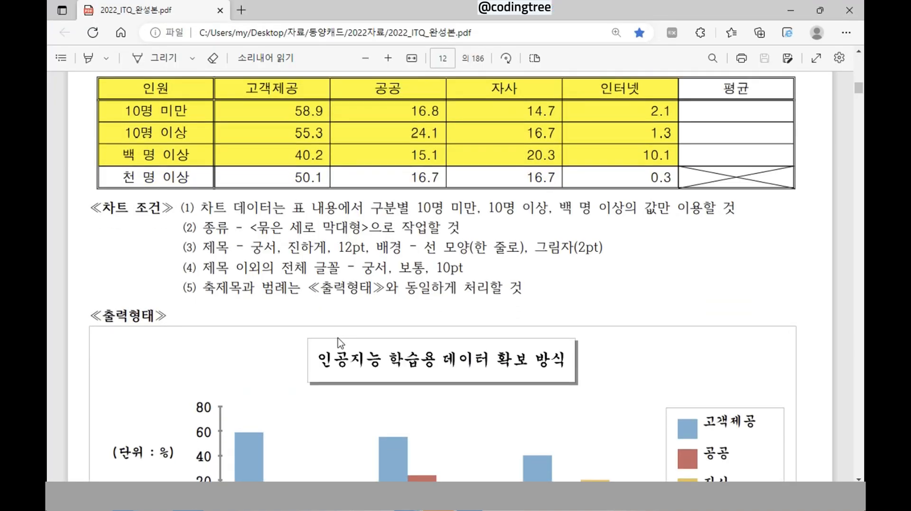
{"action": "scroll", "coordinate": [339, 343], "scroll_direction": "down", "scroll_amount": 3}
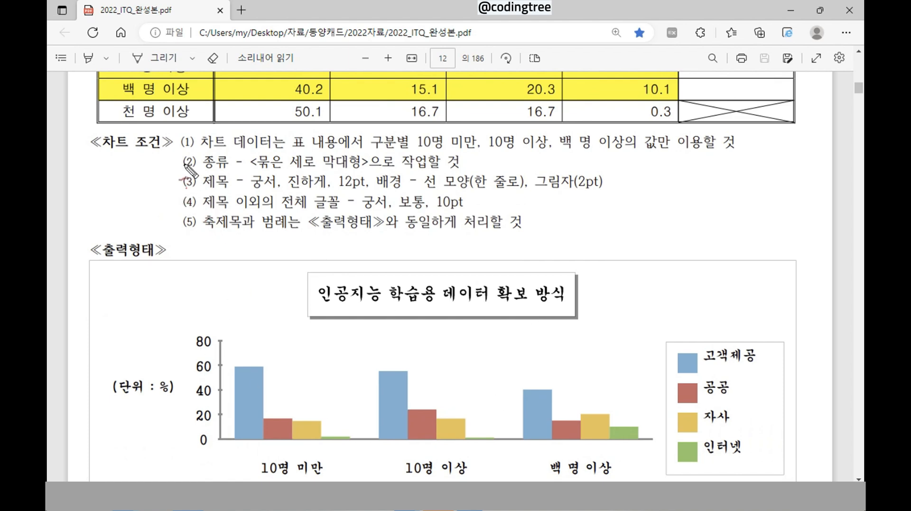
{"action": "mouse_move", "coordinate": [185, 162]}
{"action": "left_mouse_down"}
{"action": "mouse_move", "coordinate": [172, 209]}
{"action": "mouse_move", "coordinate": [183, 219]}
{"action": "left_mouse_up"}
{"action": "left_click_drag", "start_coordinate": [173, 288], "coordinate": [180, 286]}
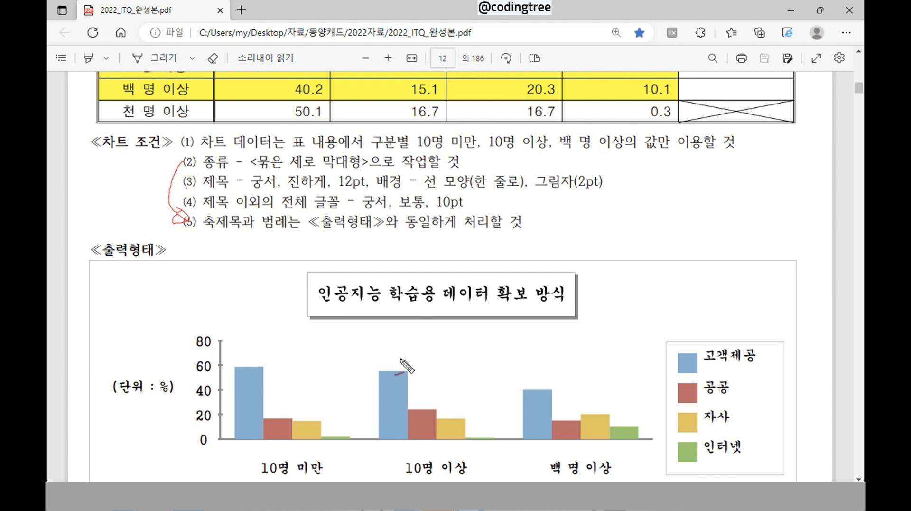
{"action": "key", "text": "Escape"}
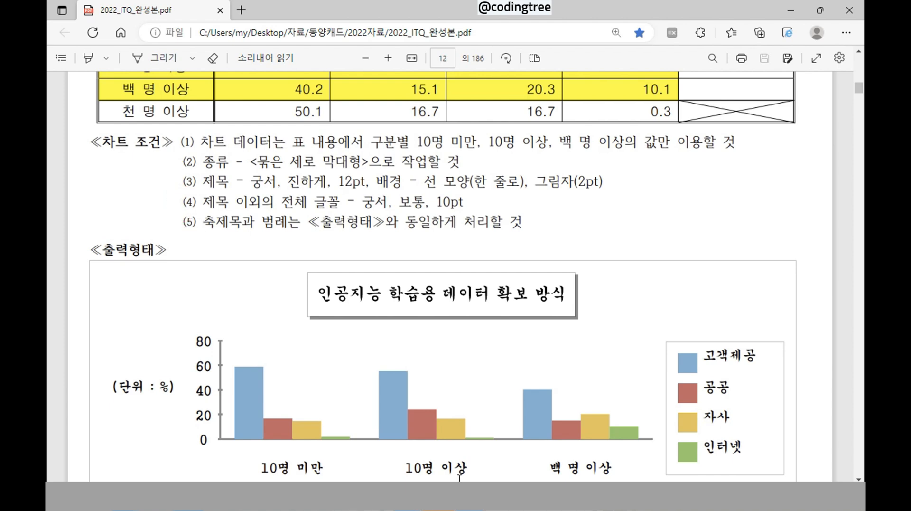
{"action": "left_click", "coordinate": [791, 10]}
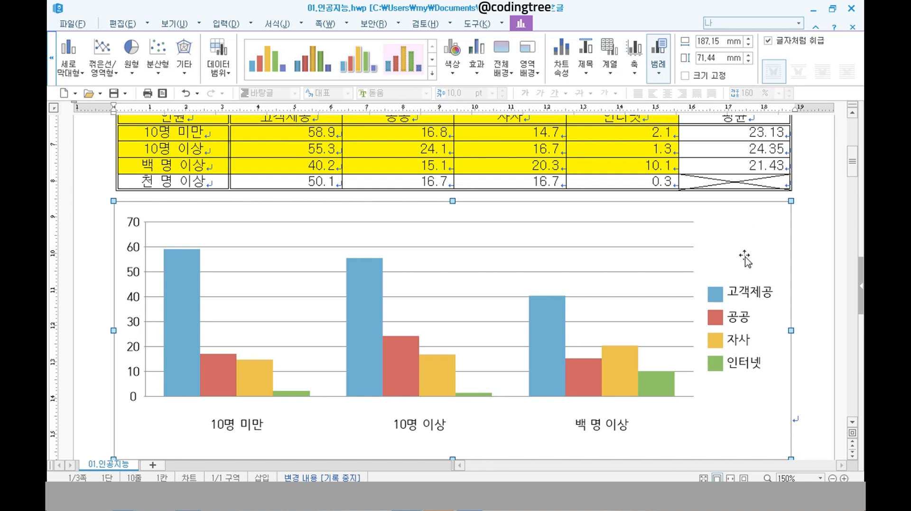
- Put the chart below the table into editing mode so that its own elements can be changed
{"action": "right_click", "coordinate": [739, 228]}
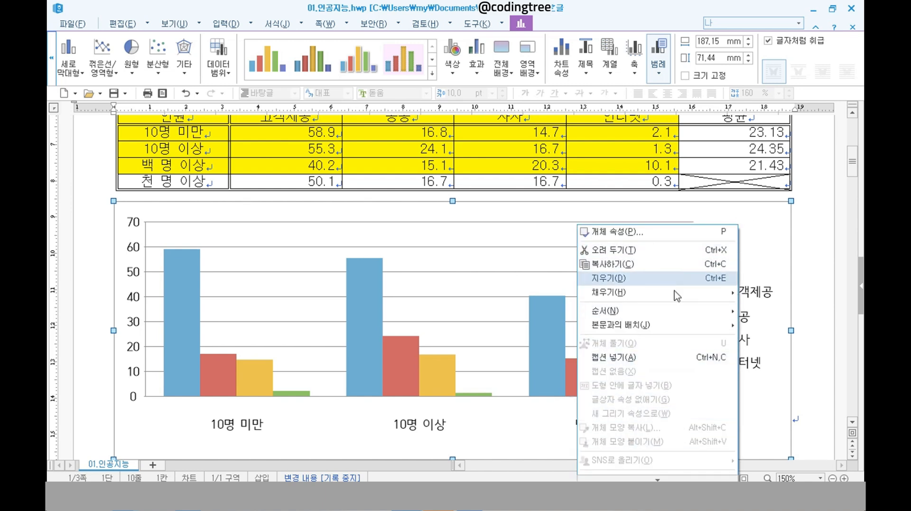
{"action": "left_click", "coordinate": [773, 226]}
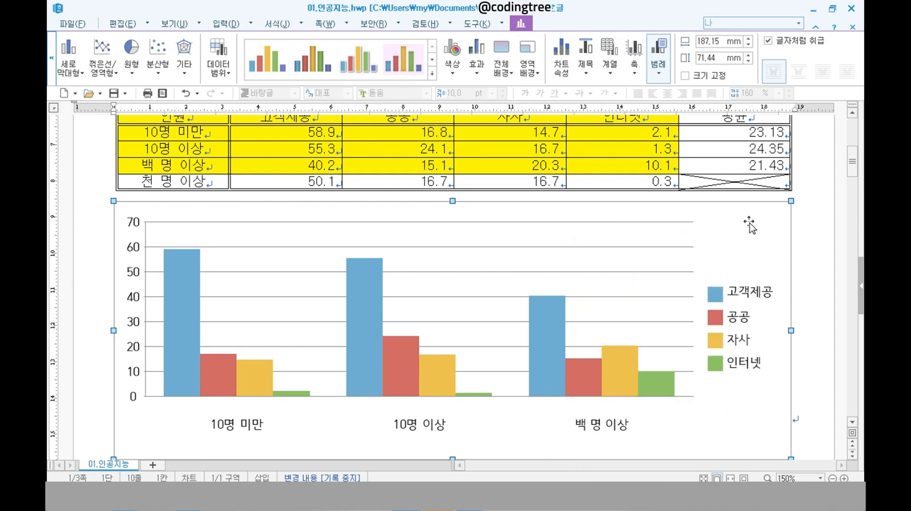
{"action": "double_click", "coordinate": [751, 227]}
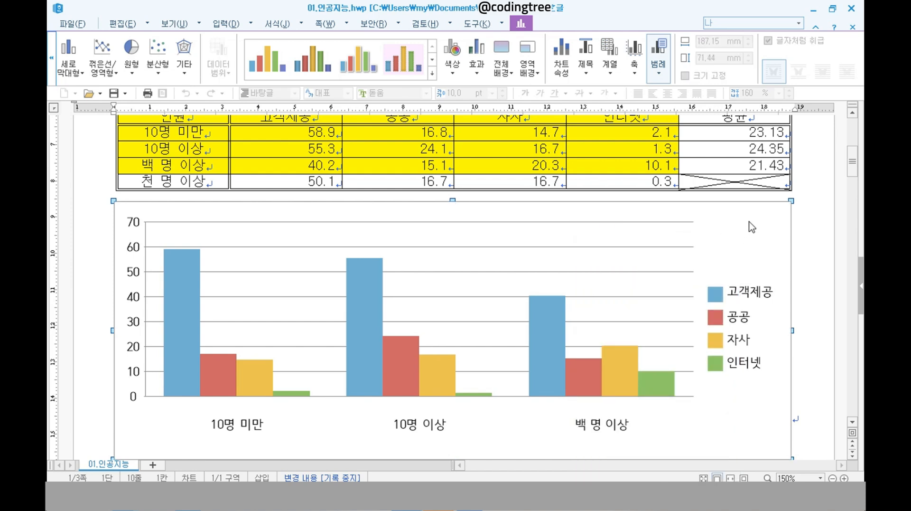
{"action": "left_click", "coordinate": [789, 202]}
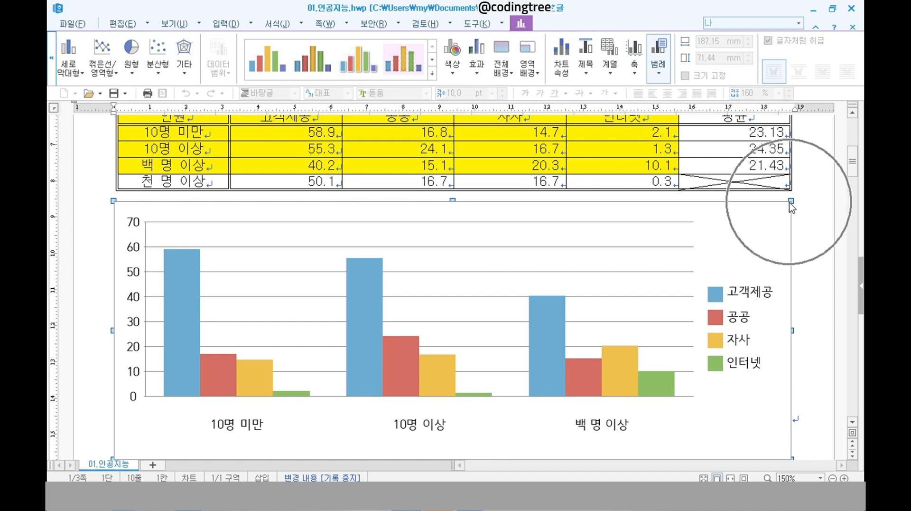
- Open the 차트 마법사 for the chart being edited
{"action": "right_click", "coordinate": [758, 234]}
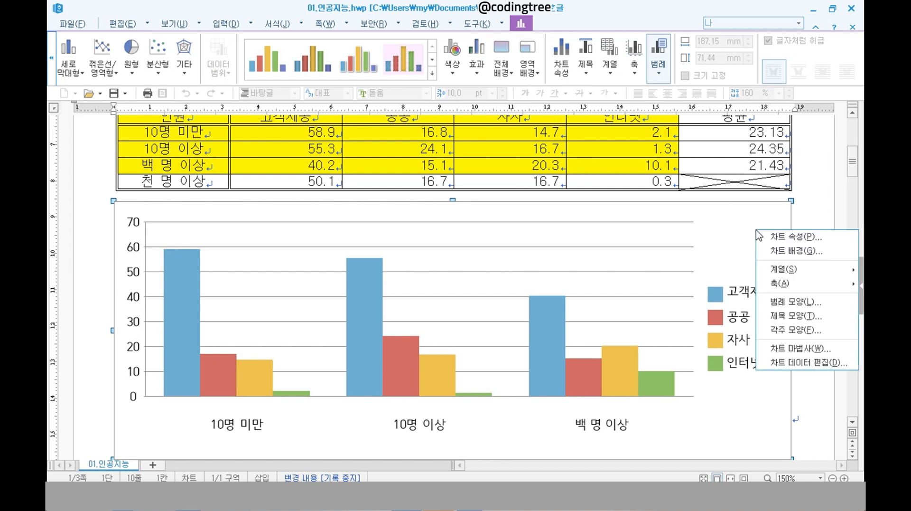
{"action": "left_click", "coordinate": [800, 352]}
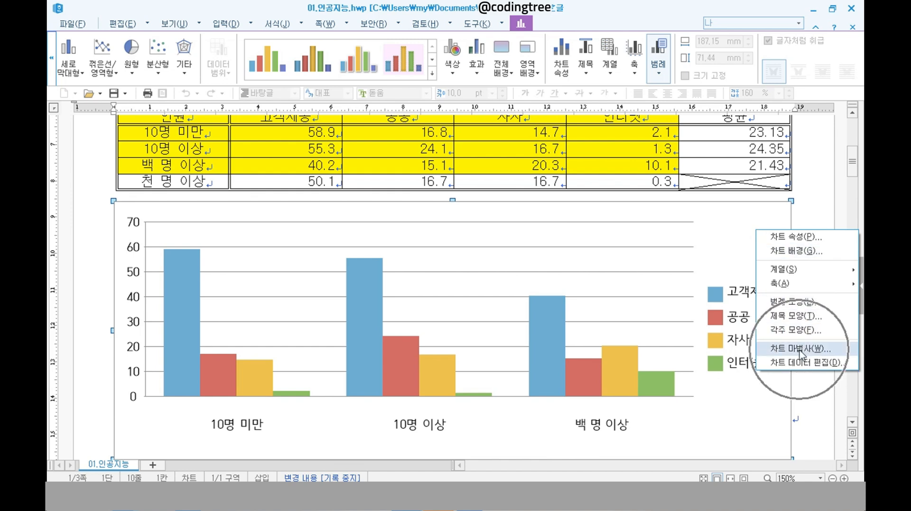
{"action": "left_click", "coordinate": [801, 353]}
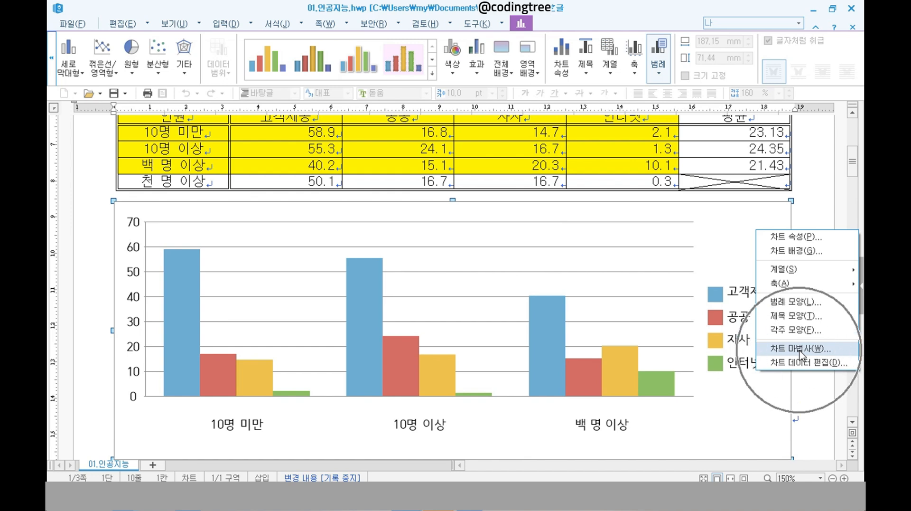
{"action": "left_click", "coordinate": [785, 203]}
{"action": "left_click_drag", "start_coordinate": [786, 223], "coordinate": [777, 226]}
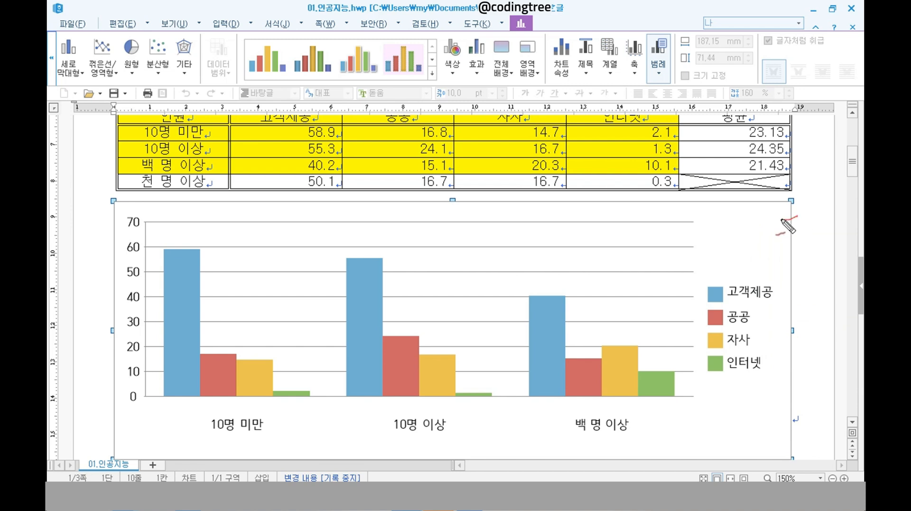
{"action": "left_click_drag", "start_coordinate": [790, 181], "coordinate": [791, 224]}
{"action": "left_click_drag", "start_coordinate": [122, 190], "coordinate": [113, 236]}
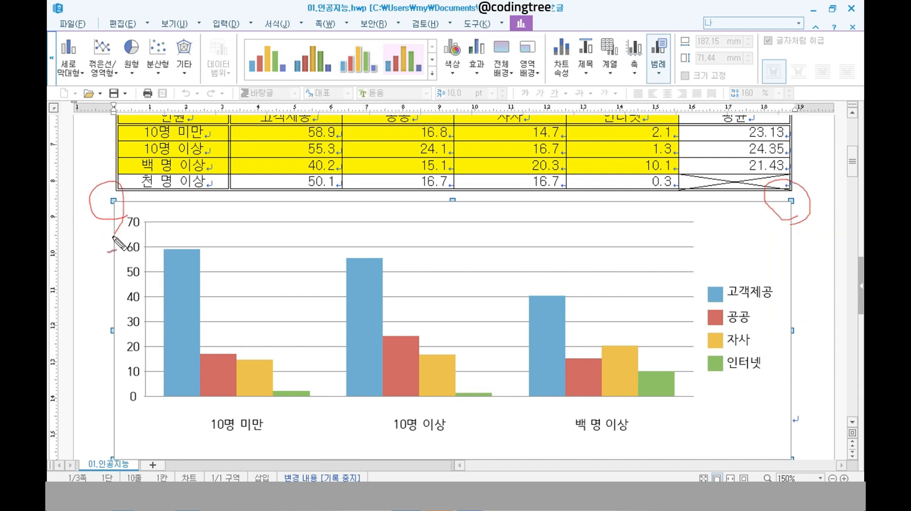
{"action": "right_click", "coordinate": [742, 237]}
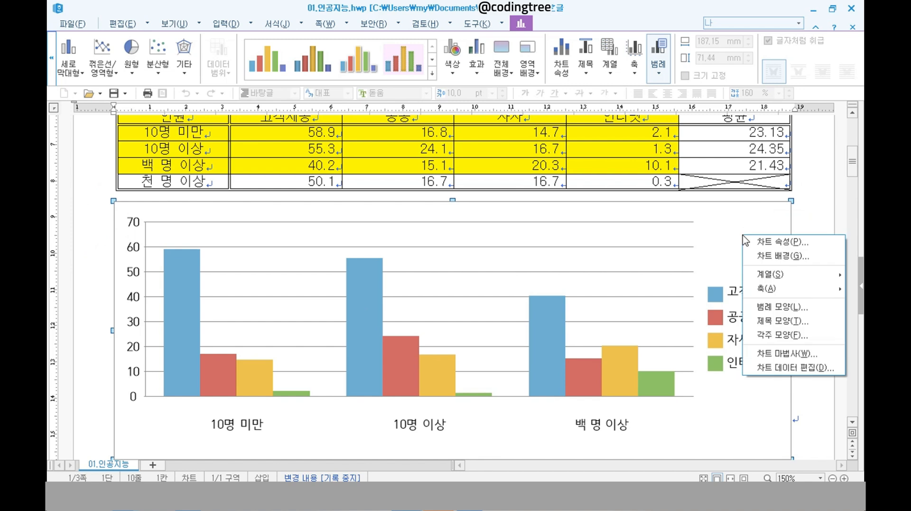
{"action": "left_click", "coordinate": [782, 354]}
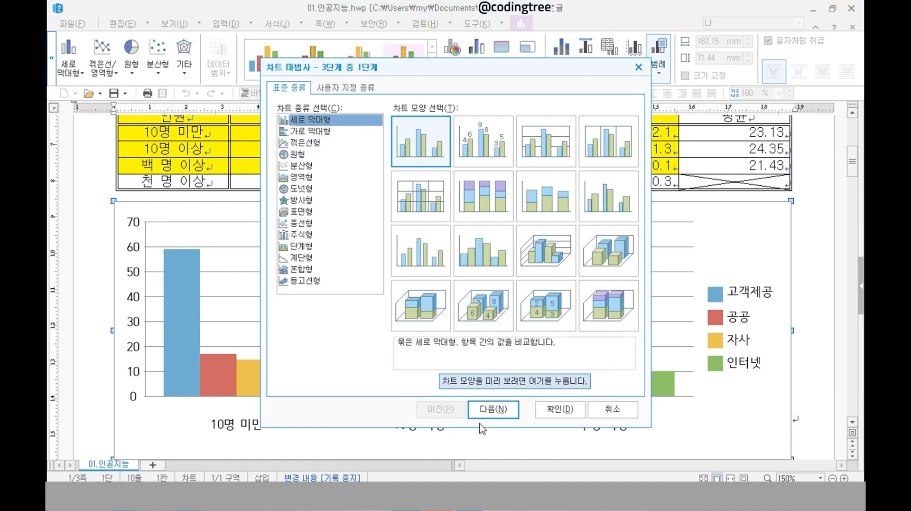
- Check the chart type in the PDF's condition (2), and accept the 묶은 세로 막대형 style in the wizard's first stage
{"action": "key", "text": "alt+Tab"}
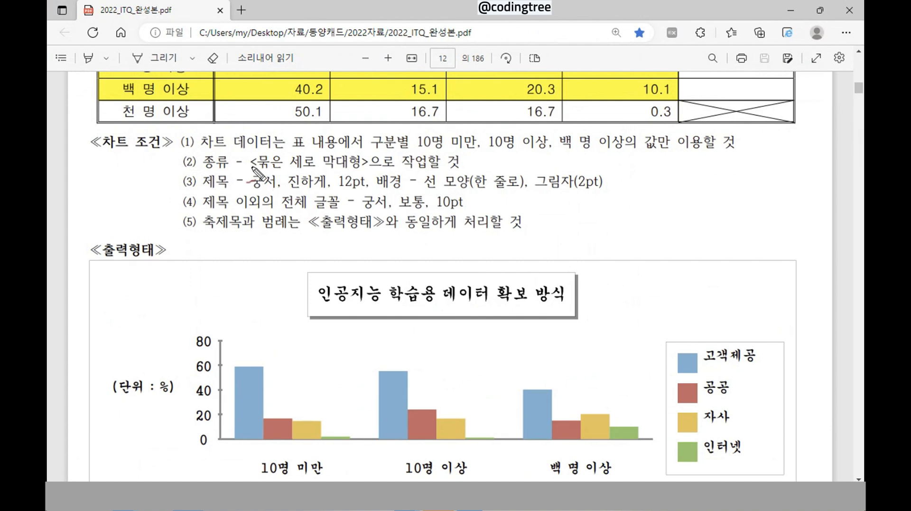
{"action": "mouse_move", "coordinate": [267, 153]}
{"action": "left_mouse_down"}
{"action": "mouse_move", "coordinate": [385, 177]}
{"action": "mouse_move", "coordinate": [273, 143]}
{"action": "mouse_move", "coordinate": [256, 183]}
{"action": "left_mouse_up"}
{"action": "key", "text": "alt+Tab"}
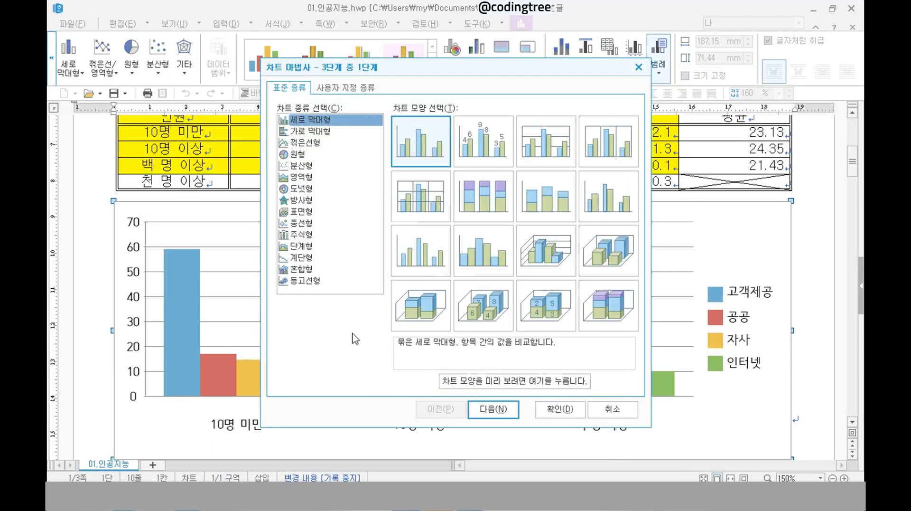
{"action": "mouse_move", "coordinate": [332, 126]}
{"action": "left_mouse_down"}
{"action": "mouse_move", "coordinate": [279, 145]}
{"action": "mouse_move", "coordinate": [338, 116]}
{"action": "mouse_move", "coordinate": [327, 142]}
{"action": "left_mouse_up"}
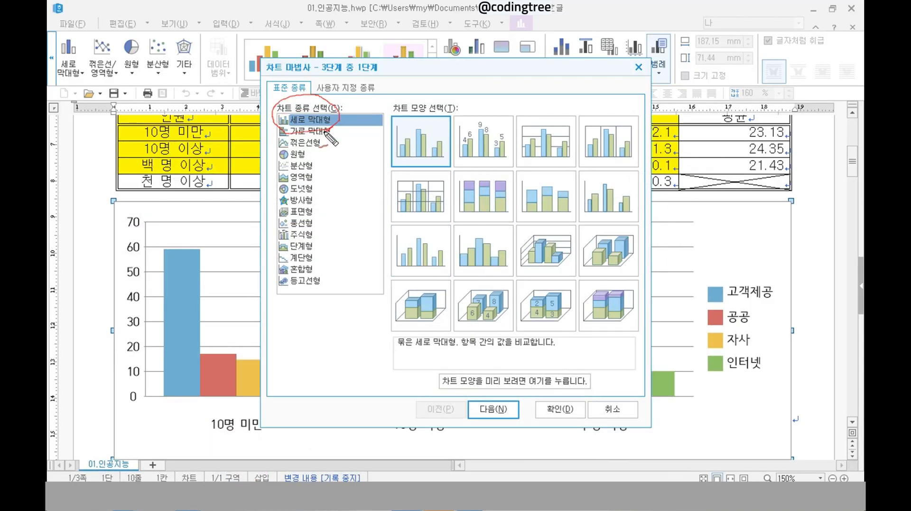
{"action": "mouse_move", "coordinate": [411, 93]}
{"action": "left_mouse_down"}
{"action": "mouse_move", "coordinate": [453, 122]}
{"action": "mouse_move", "coordinate": [476, 89]}
{"action": "left_mouse_up"}
{"action": "mouse_move", "coordinate": [396, 357]}
{"action": "left_mouse_down"}
{"action": "mouse_move", "coordinate": [474, 348]}
{"action": "mouse_move", "coordinate": [403, 355]}
{"action": "left_mouse_up"}
{"action": "mouse_move", "coordinate": [446, 364]}
{"action": "left_mouse_down"}
{"action": "mouse_move", "coordinate": [469, 356]}
{"action": "mouse_move", "coordinate": [463, 371]}
{"action": "mouse_move", "coordinate": [507, 411]}
{"action": "left_mouse_up"}
{"action": "left_click_drag", "start_coordinate": [507, 411], "coordinate": [533, 379]}
{"action": "left_click_drag", "start_coordinate": [529, 392], "coordinate": [537, 391]}
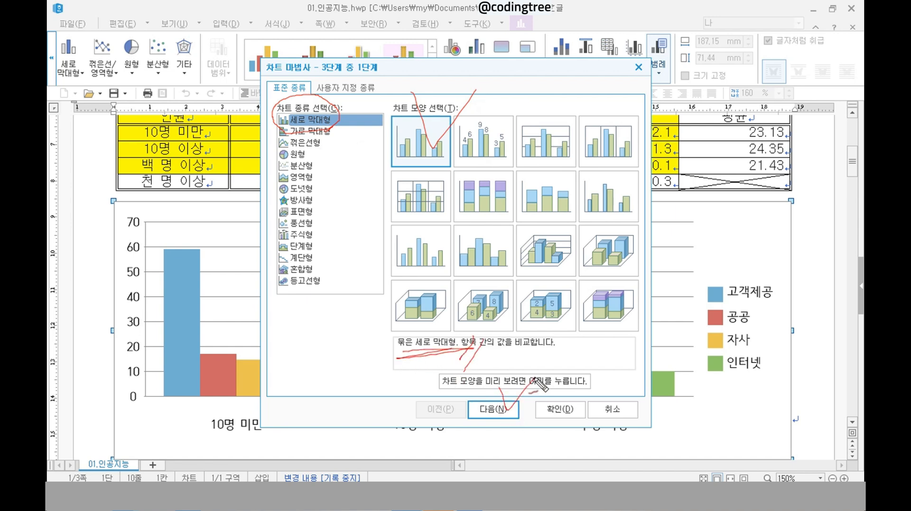
{"action": "left_click", "coordinate": [493, 409]}
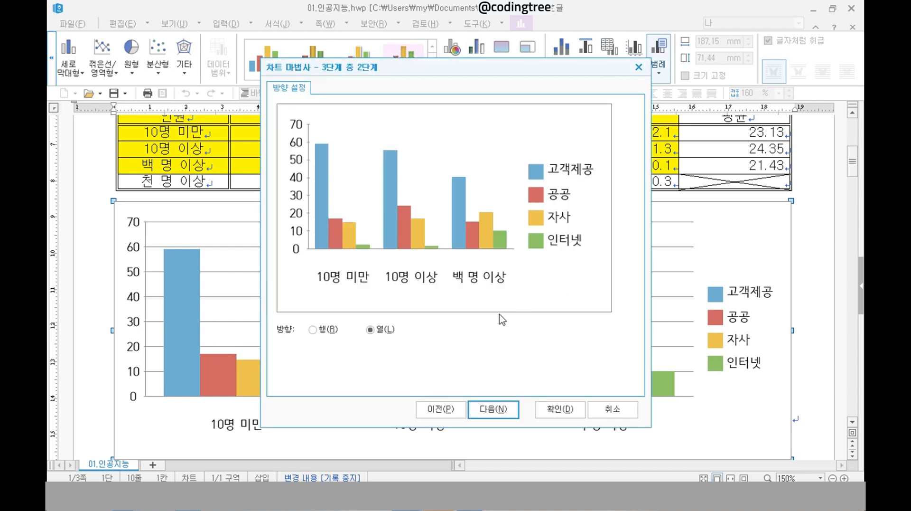
- Compare the legend entries and category labels of the PDF's sample chart with the preview in the wizard's second stage
{"action": "key", "text": "alt+Tab"}
{"action": "scroll", "coordinate": [607, 412], "scroll_direction": "down", "scroll_amount": 3}
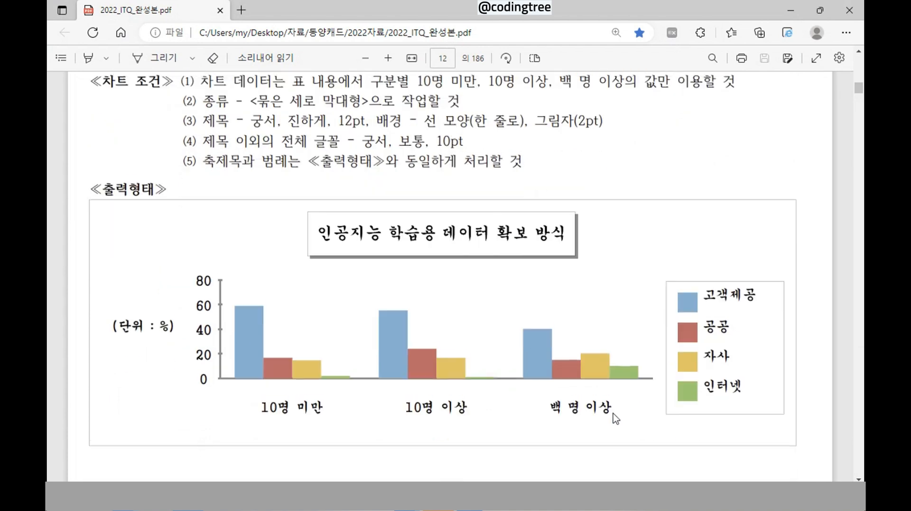
{"action": "mouse_move", "coordinate": [779, 375]}
{"action": "left_mouse_down"}
{"action": "mouse_move", "coordinate": [749, 392]}
{"action": "mouse_move", "coordinate": [769, 240]}
{"action": "left_mouse_up"}
{"action": "left_click_drag", "start_coordinate": [772, 266], "coordinate": [781, 263]}
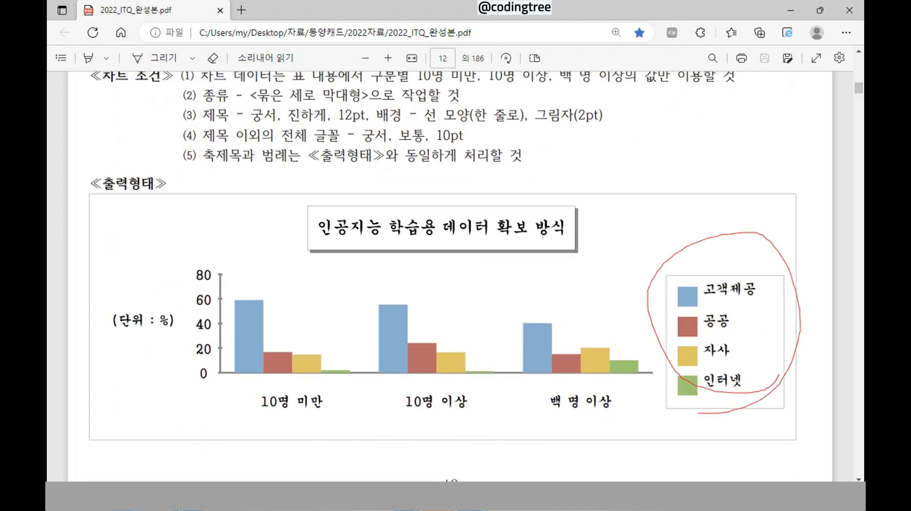
{"action": "key", "text": "Escape"}
{"action": "key", "text": "alt+Tab"}
{"action": "key", "text": "ctrl+2"}
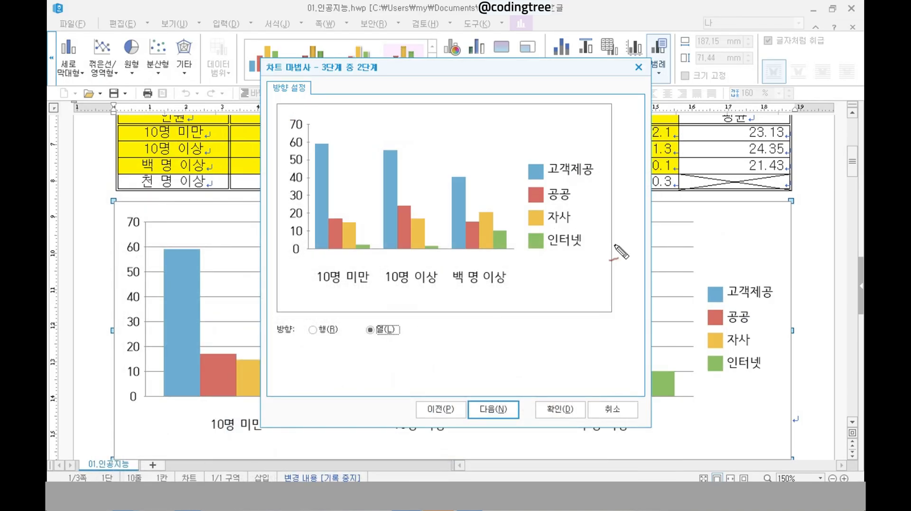
{"action": "mouse_move", "coordinate": [611, 250]}
{"action": "left_mouse_down"}
{"action": "mouse_move", "coordinate": [528, 157]}
{"action": "mouse_move", "coordinate": [572, 267]}
{"action": "mouse_move", "coordinate": [561, 272]}
{"action": "left_mouse_up"}
{"action": "left_click_drag", "start_coordinate": [335, 295], "coordinate": [332, 282]}
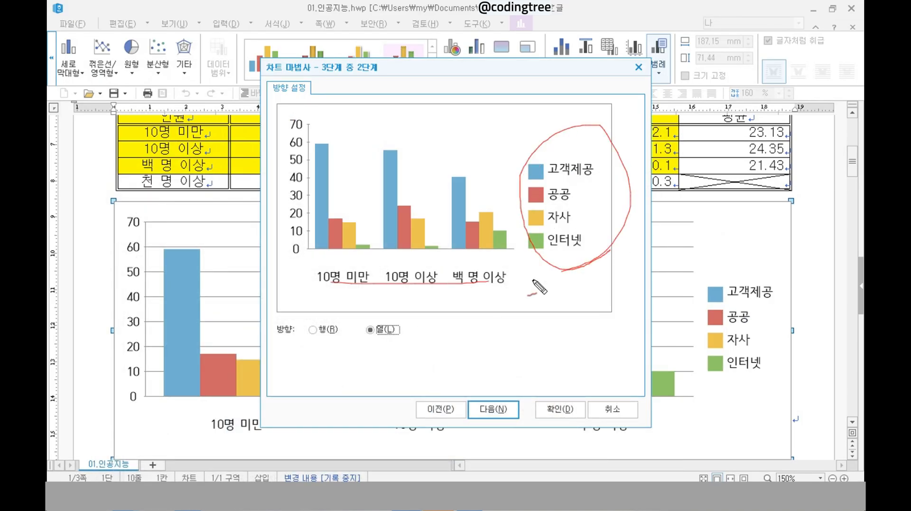
{"action": "key", "text": "Escape"}
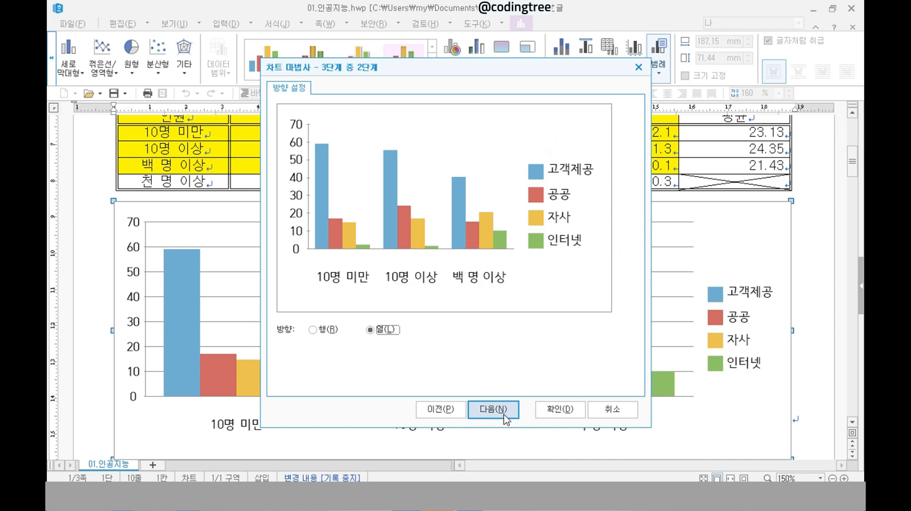
- Try the 행 direction in the chart preview and switch back to 열
{"action": "key", "text": "ctrl+2"}
{"action": "mouse_move", "coordinate": [521, 279]}
{"action": "left_mouse_down"}
{"action": "mouse_move", "coordinate": [537, 260]}
{"action": "mouse_move", "coordinate": [520, 277]}
{"action": "left_mouse_up"}
{"action": "left_click_drag", "start_coordinate": [515, 296], "coordinate": [537, 269]}
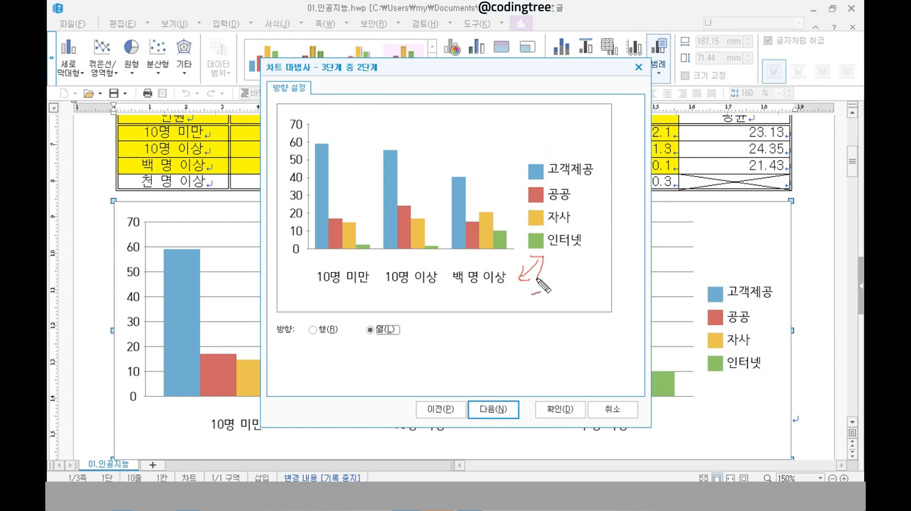
{"action": "key", "text": "Escape"}
{"action": "left_click", "coordinate": [317, 330]}
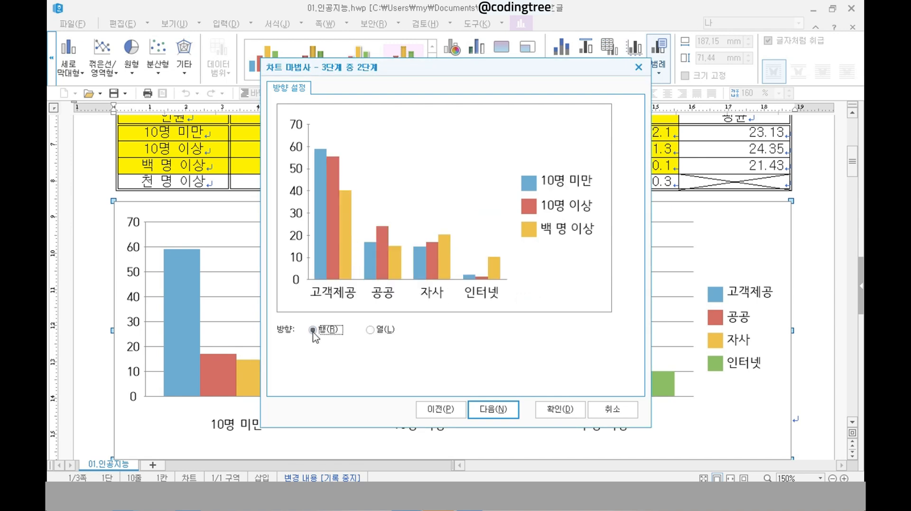
{"action": "left_click", "coordinate": [388, 330]}
{"action": "left_click", "coordinate": [334, 331]}
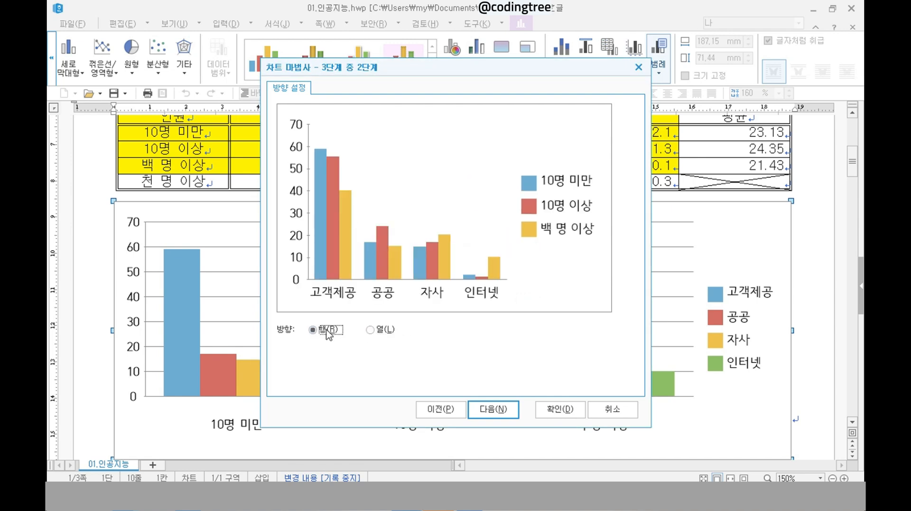
{"action": "left_click", "coordinate": [386, 331]}
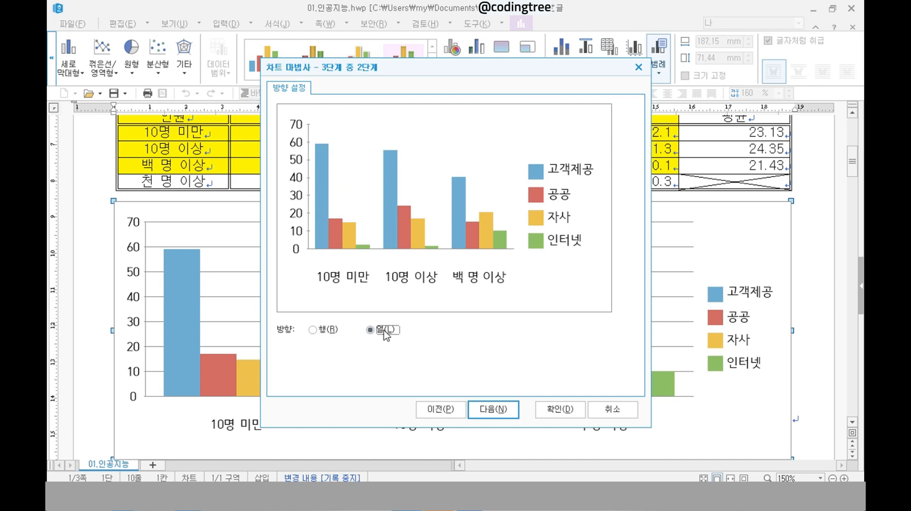
- Continue to the wizard's last stage and enter 인공지능 학습용 데이터 확보 방식 as the chart title
{"action": "left_click", "coordinate": [497, 411]}
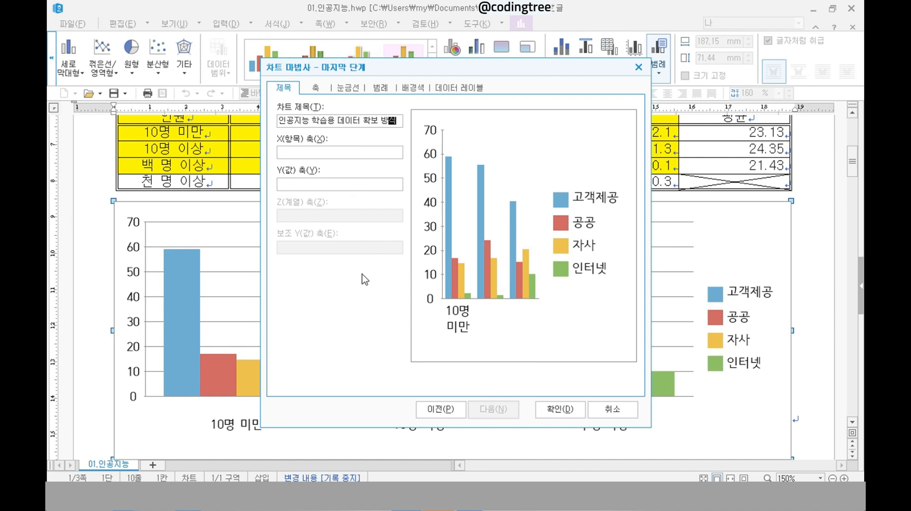
{"action": "left_click_drag", "start_coordinate": [356, 289], "coordinate": [368, 285]}
{"action": "left_click_drag", "start_coordinate": [438, 311], "coordinate": [647, 310]}
{"action": "mouse_move", "coordinate": [631, 298]}
{"action": "left_mouse_down"}
{"action": "mouse_move", "coordinate": [647, 309]}
{"action": "mouse_move", "coordinate": [628, 330]}
{"action": "left_mouse_up"}
{"action": "mouse_move", "coordinate": [657, 292]}
{"action": "left_mouse_down"}
{"action": "mouse_move", "coordinate": [647, 322]}
{"action": "mouse_move", "coordinate": [670, 311]}
{"action": "mouse_move", "coordinate": [698, 316]}
{"action": "left_mouse_up"}
{"action": "mouse_move", "coordinate": [443, 324]}
{"action": "left_mouse_down"}
{"action": "mouse_move", "coordinate": [434, 116]}
{"action": "mouse_move", "coordinate": [453, 128]}
{"action": "left_mouse_up"}
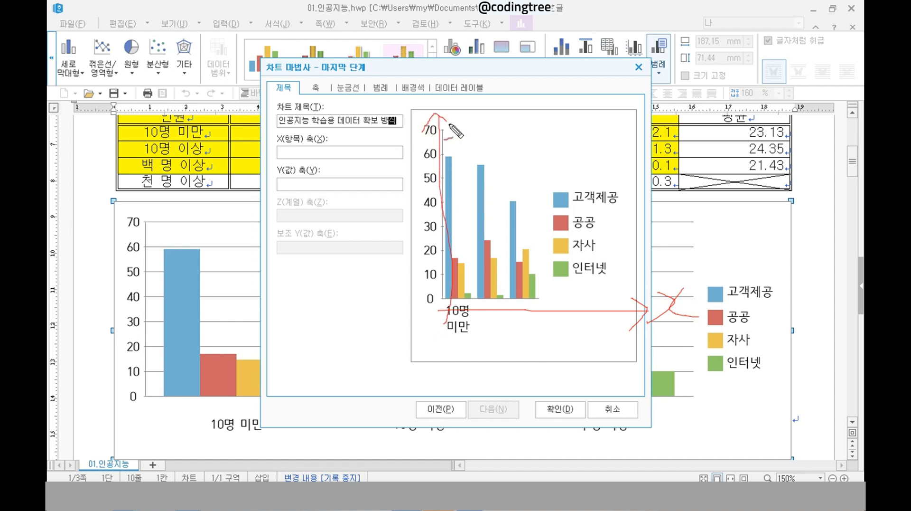
{"action": "mouse_move", "coordinate": [403, 91]}
{"action": "left_mouse_down"}
{"action": "mouse_move", "coordinate": [418, 102]}
{"action": "mouse_move", "coordinate": [403, 129]}
{"action": "left_mouse_up"}
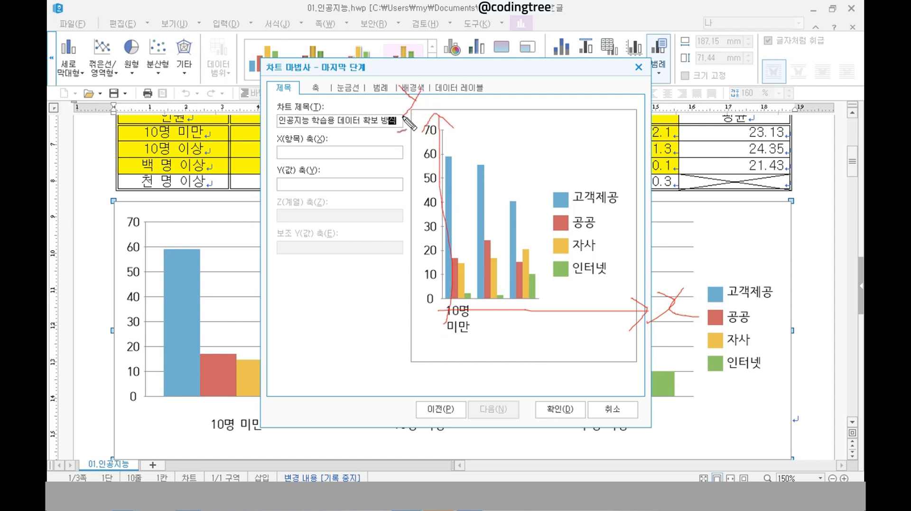
{"action": "key", "text": "Escape"}
- Examine the X and Y axes of the PDF's sample chart to find which axis carries a title
{"action": "key", "text": "alt+Tab"}
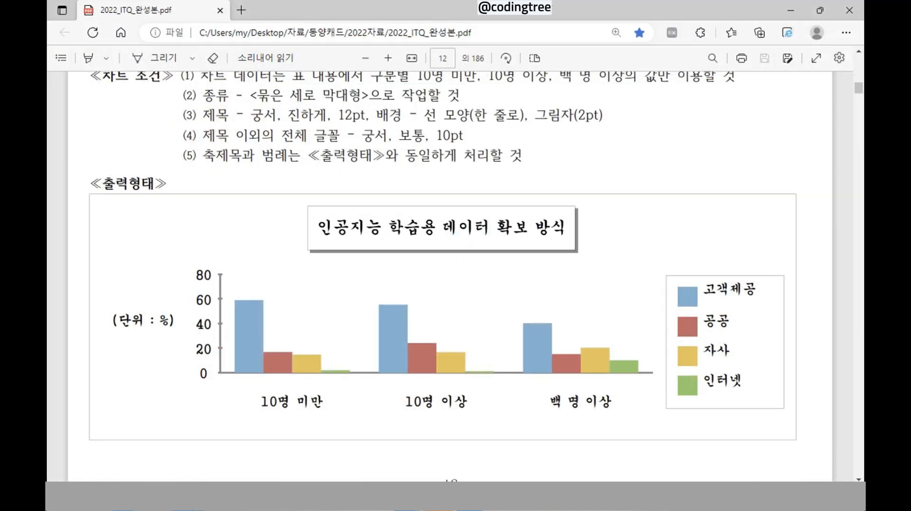
{"action": "key", "text": "ctrl+2"}
{"action": "left_click_drag", "start_coordinate": [214, 251], "coordinate": [212, 405]}
{"action": "left_click_drag", "start_coordinate": [167, 394], "coordinate": [176, 391]}
{"action": "mouse_move", "coordinate": [167, 376]}
{"action": "left_mouse_down"}
{"action": "mouse_move", "coordinate": [609, 380]}
{"action": "mouse_move", "coordinate": [560, 409]}
{"action": "left_mouse_up"}
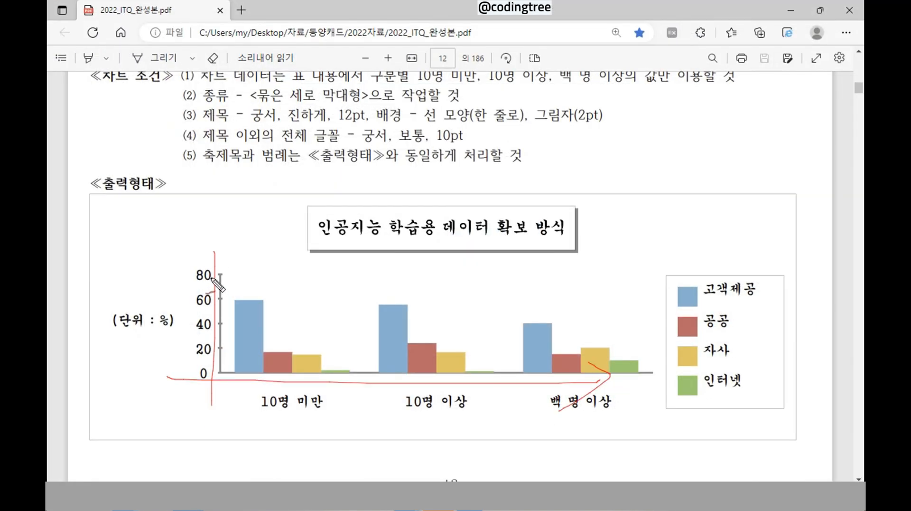
{"action": "left_click_drag", "start_coordinate": [210, 274], "coordinate": [242, 269]}
{"action": "mouse_move", "coordinate": [624, 400]}
{"action": "left_mouse_down"}
{"action": "mouse_move", "coordinate": [647, 371]}
{"action": "mouse_move", "coordinate": [647, 385]}
{"action": "mouse_move", "coordinate": [683, 391]}
{"action": "left_mouse_up"}
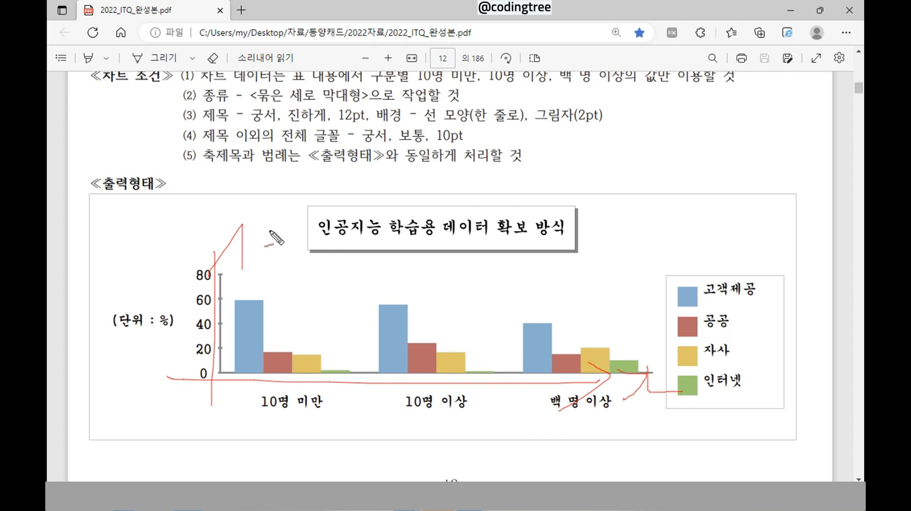
{"action": "mouse_move", "coordinate": [202, 193]}
{"action": "left_mouse_down"}
{"action": "mouse_move", "coordinate": [234, 212]}
{"action": "mouse_move", "coordinate": [217, 225]}
{"action": "left_mouse_up"}
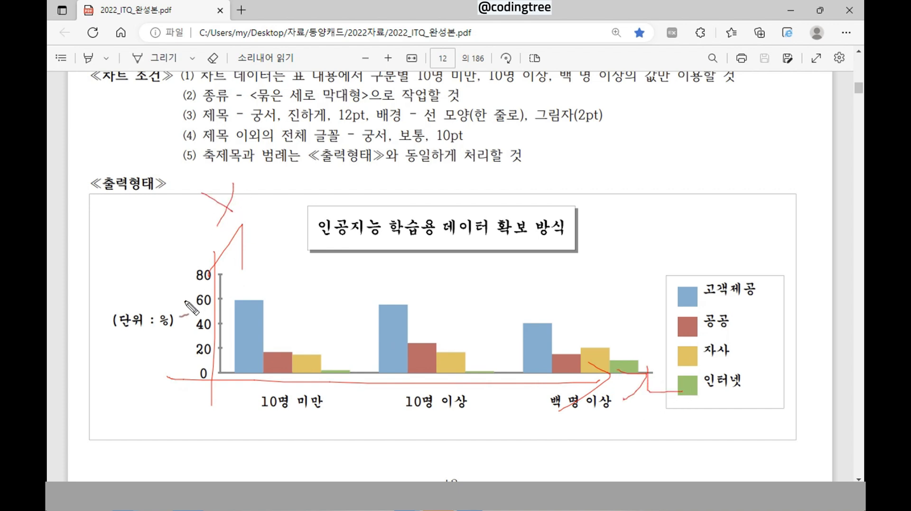
{"action": "mouse_move", "coordinate": [188, 309]}
{"action": "left_mouse_down"}
{"action": "mouse_move", "coordinate": [147, 345]}
{"action": "mouse_move", "coordinate": [145, 284]}
{"action": "mouse_move", "coordinate": [150, 347]}
{"action": "left_mouse_up"}
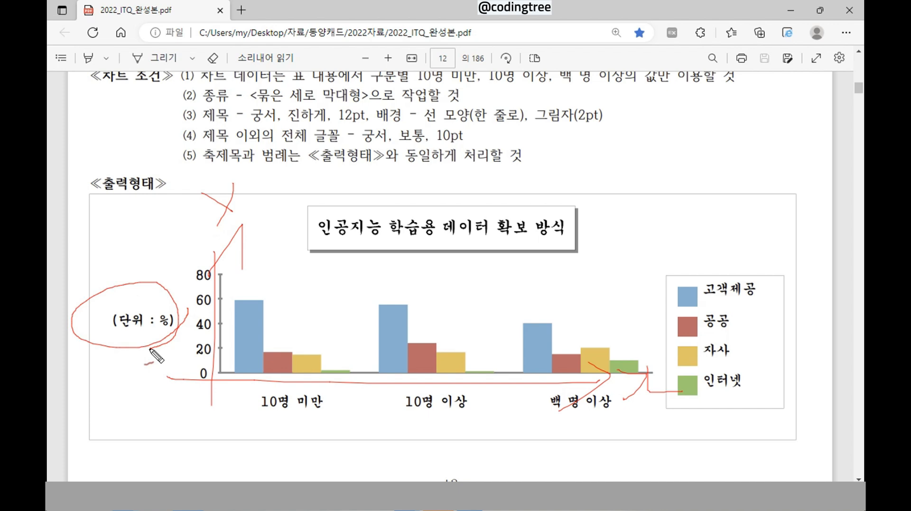
{"action": "key", "text": "Escape"}
- Return to 01.인공지능.hwp, enter (단위 : %) as the Y axis title in the chart wizard and finish the wizard
{"action": "mouse_move", "coordinate": [408, 480]}
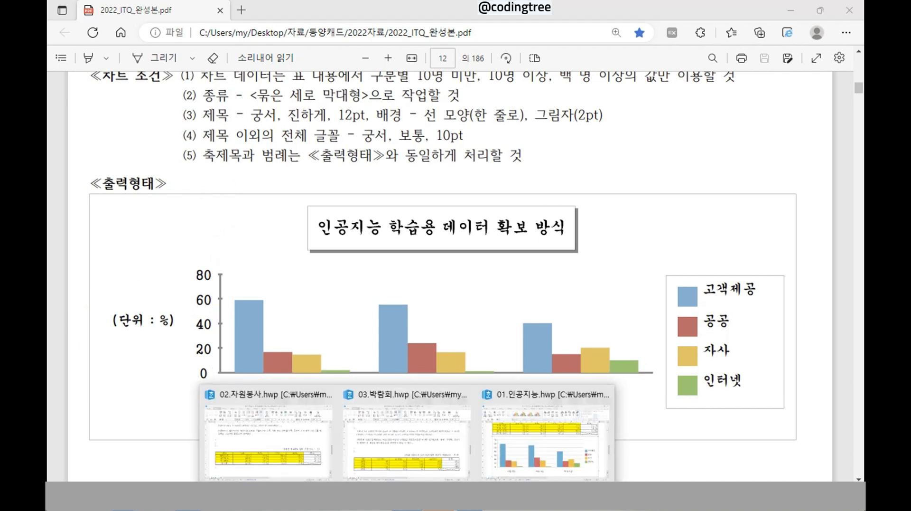
{"action": "left_click", "coordinate": [524, 448]}
{"action": "left_click", "coordinate": [324, 190]}
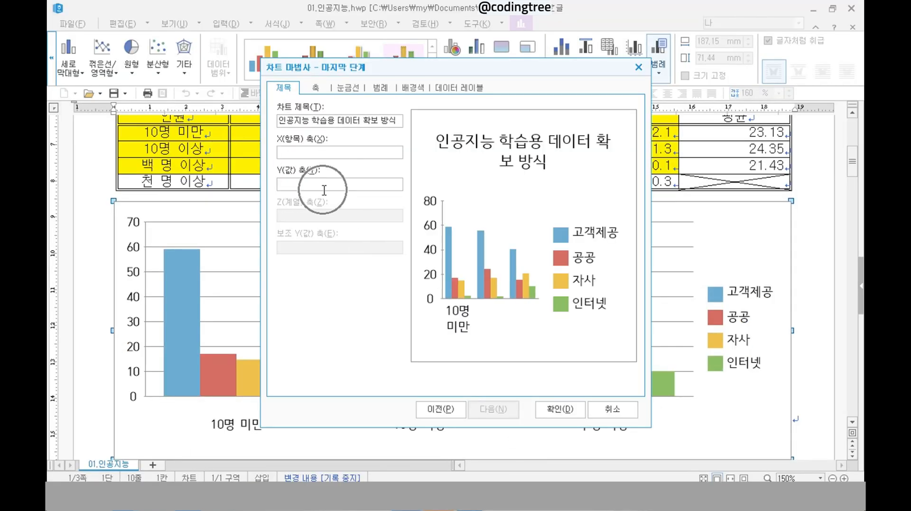
{"action": "left_click", "coordinate": [324, 190]}
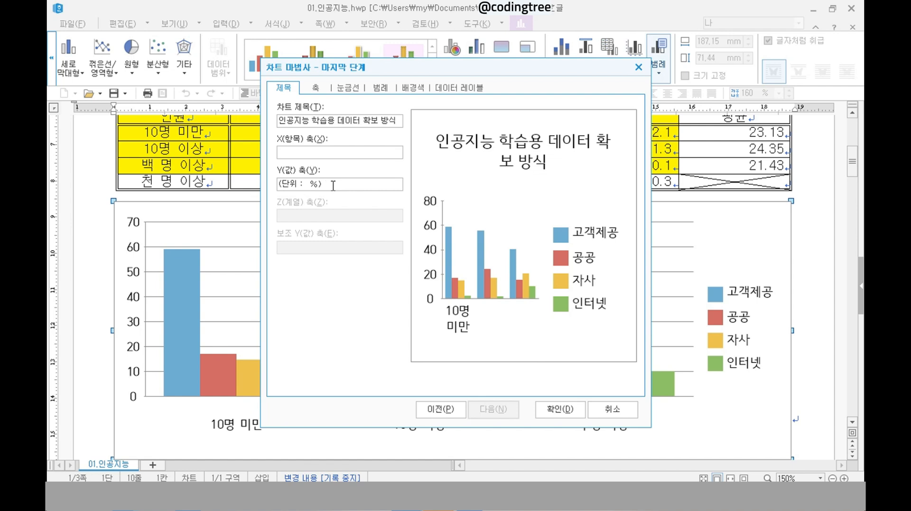
{"action": "left_click", "coordinate": [552, 411]}
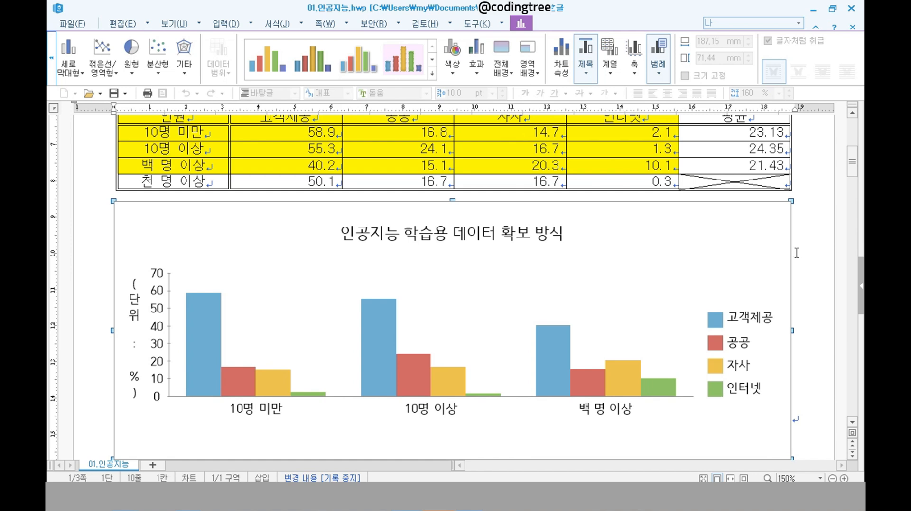
{"action": "left_click", "coordinate": [811, 232]}
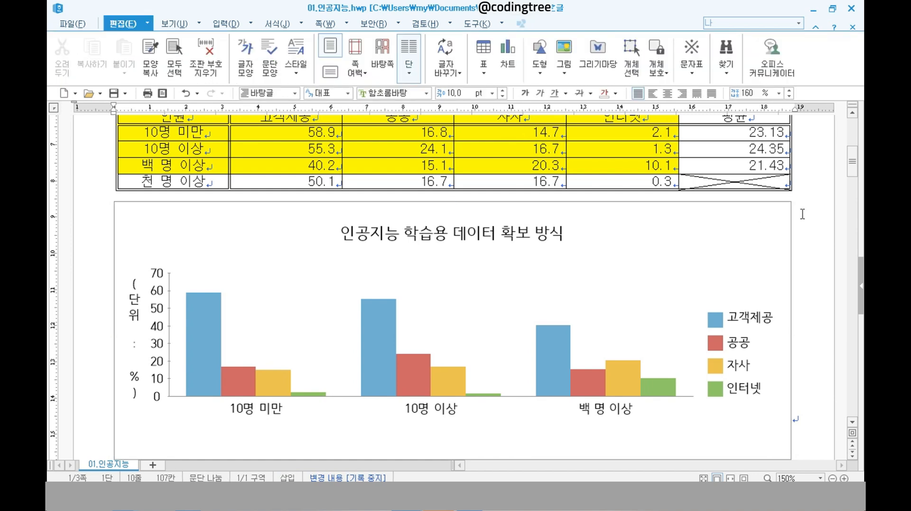
- Reopen the chart wizard for the finished chart, review its settings through the last stage and cancel it
{"action": "scroll", "coordinate": [812, 228], "scroll_direction": "down", "scroll_amount": 1}
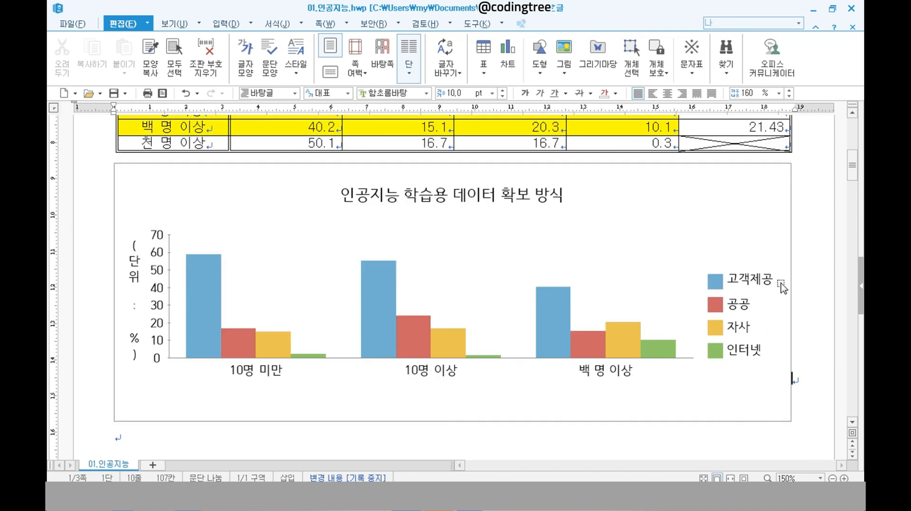
{"action": "left_click", "coordinate": [758, 190]}
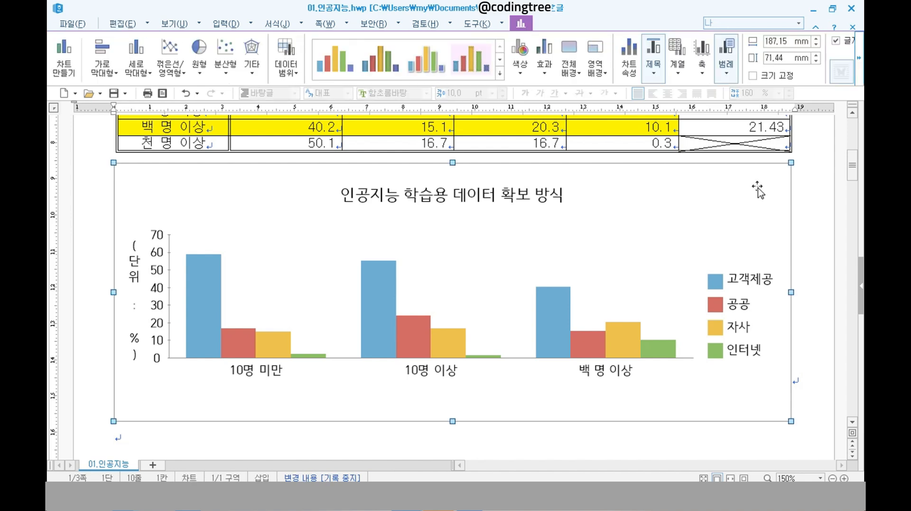
{"action": "left_click", "coordinate": [758, 190]}
{"action": "right_click", "coordinate": [758, 191]}
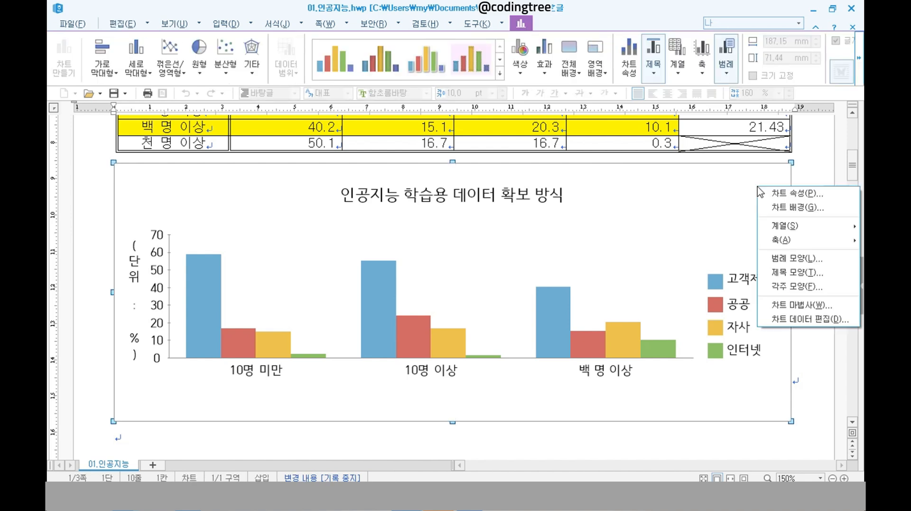
{"action": "left_click", "coordinate": [801, 304]}
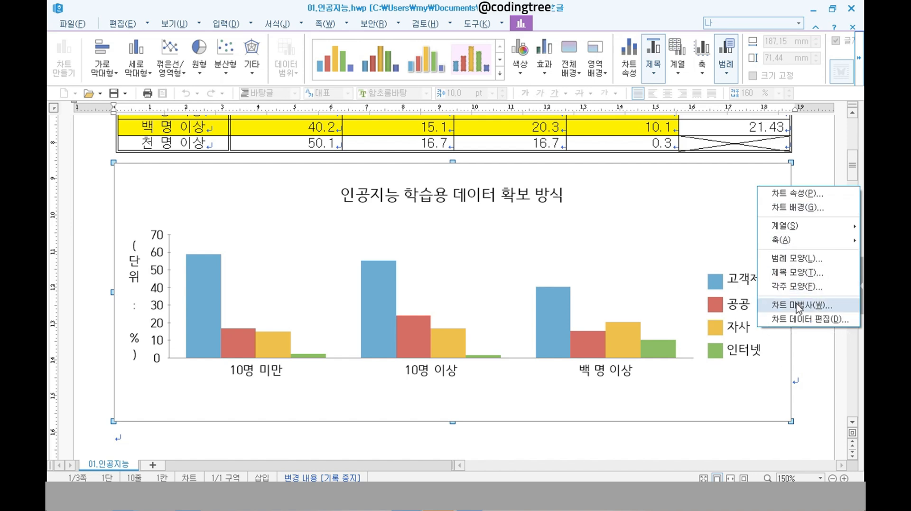
{"action": "left_click", "coordinate": [493, 409]}
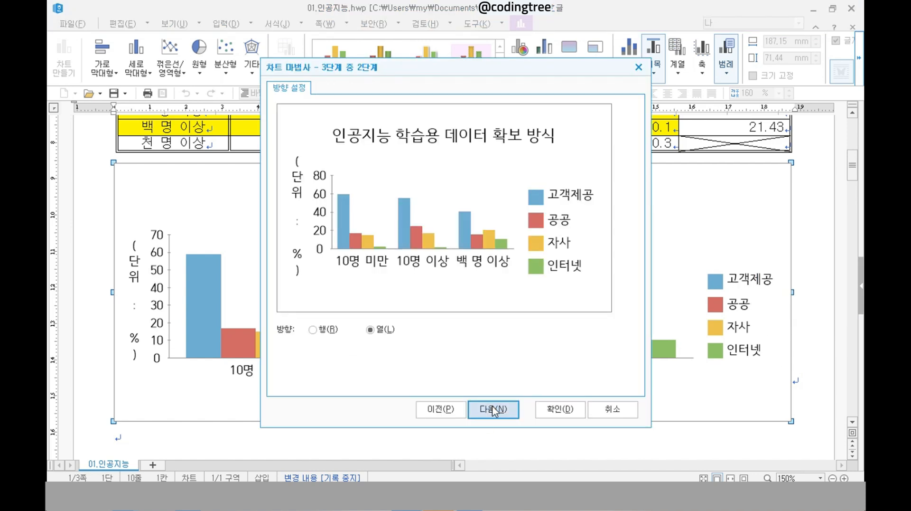
{"action": "left_click", "coordinate": [493, 409]}
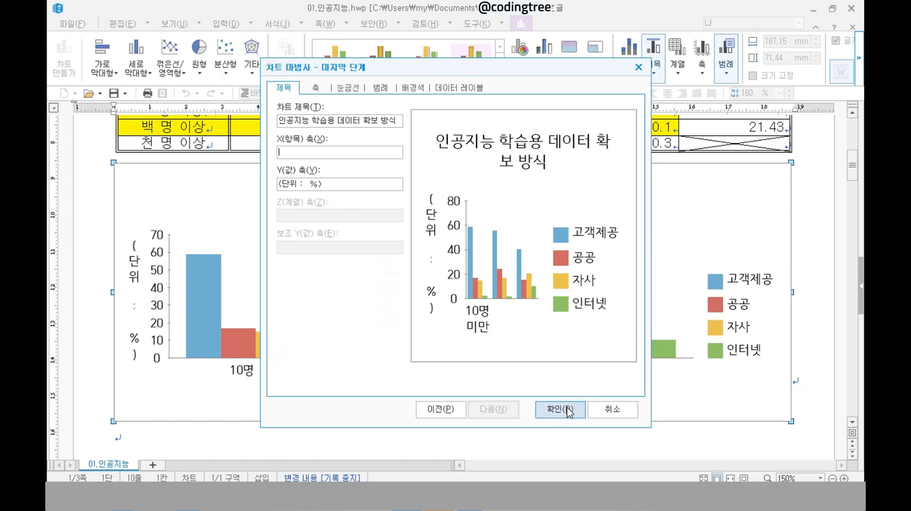
{"action": "left_click", "coordinate": [616, 420]}
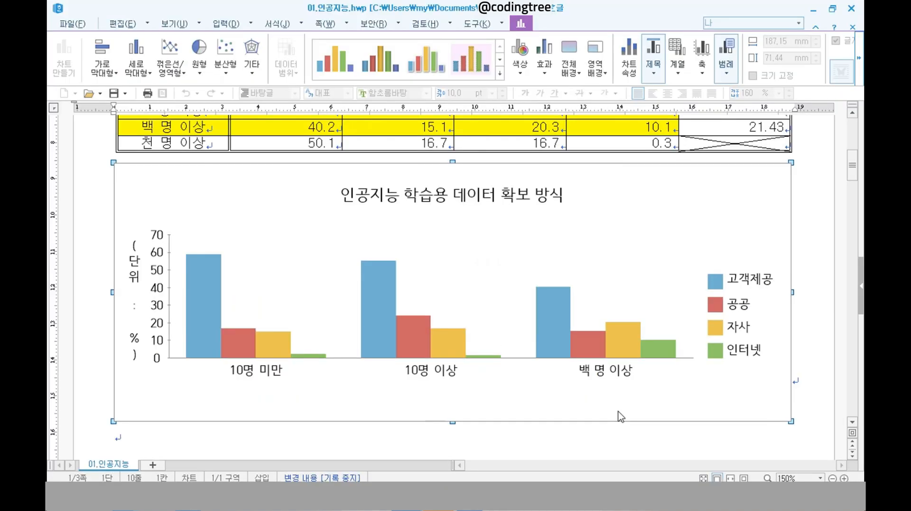
- Delete the whole chart from the document and undo the deletion
{"action": "left_click", "coordinate": [607, 438]}
{"action": "left_click", "coordinate": [761, 179]}
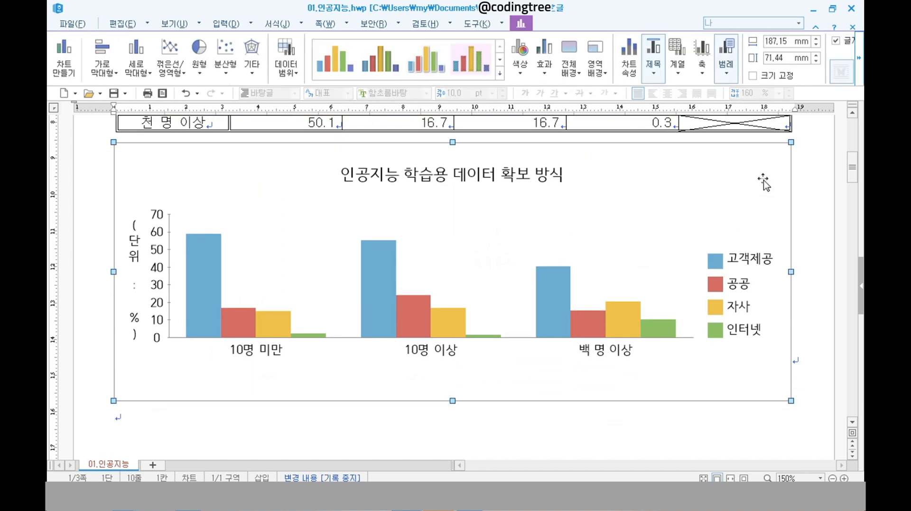
{"action": "key", "text": "Escape"}
{"action": "left_click", "coordinate": [785, 166]}
{"action": "key", "text": "Delete"}
{"action": "left_click", "coordinate": [187, 94]}
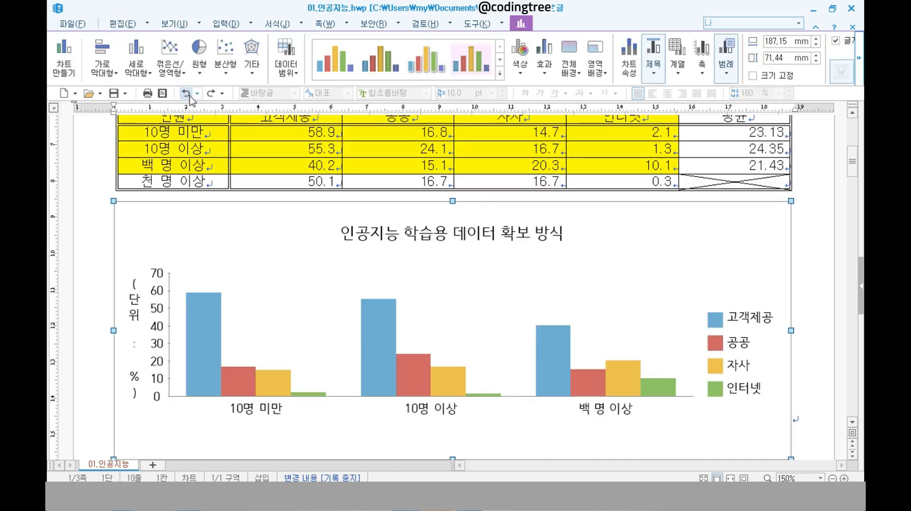
- Open 키보드_1.PDF from the 동양캐드 folder and locate the Delete key in the keyboard diagram
{"action": "left_click", "coordinate": [124, 510]}
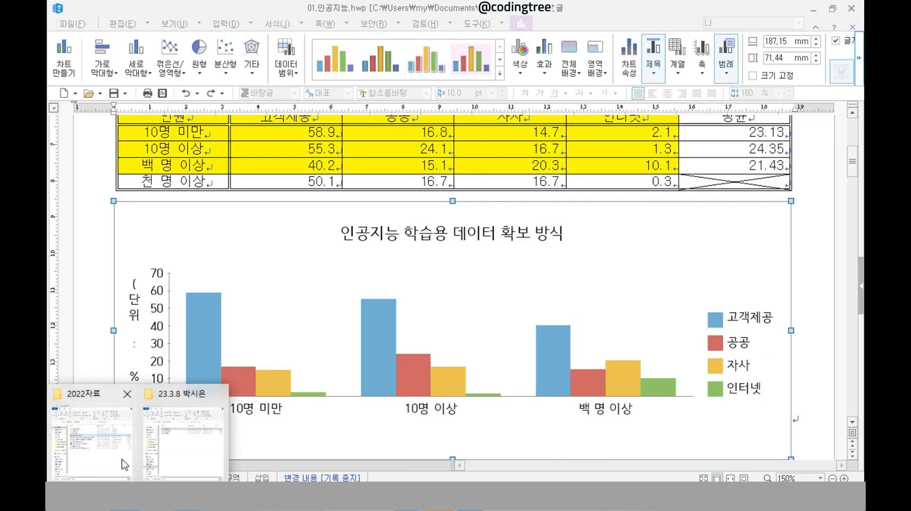
{"action": "left_click", "coordinate": [124, 463]}
{"action": "left_click", "coordinate": [64, 116]}
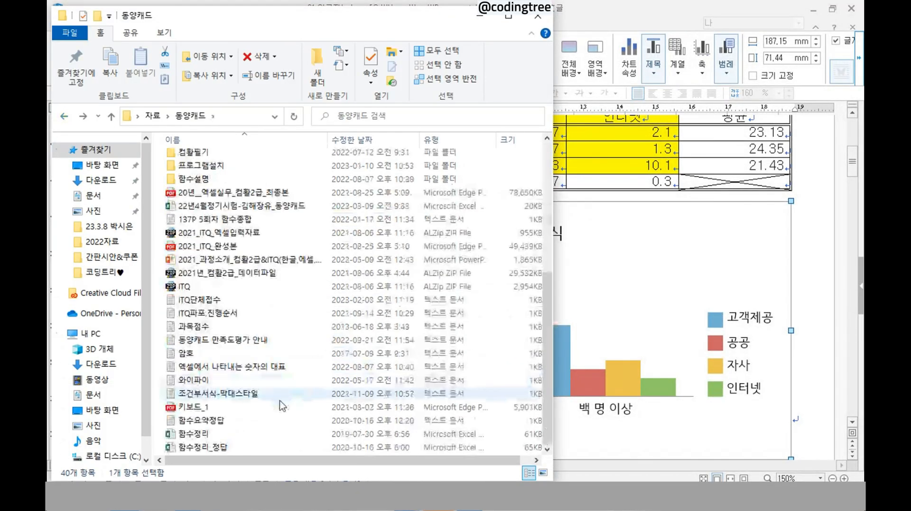
{"action": "left_click", "coordinate": [241, 407]}
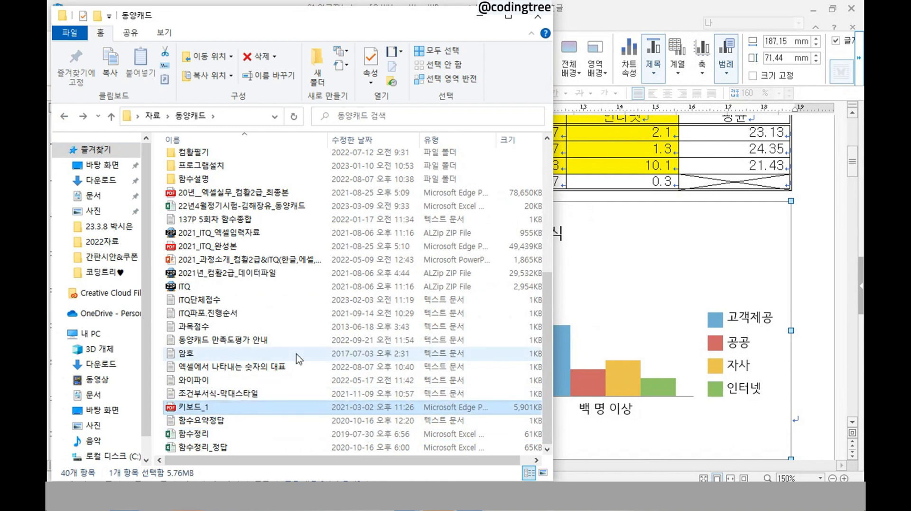
{"action": "key", "text": "Return"}
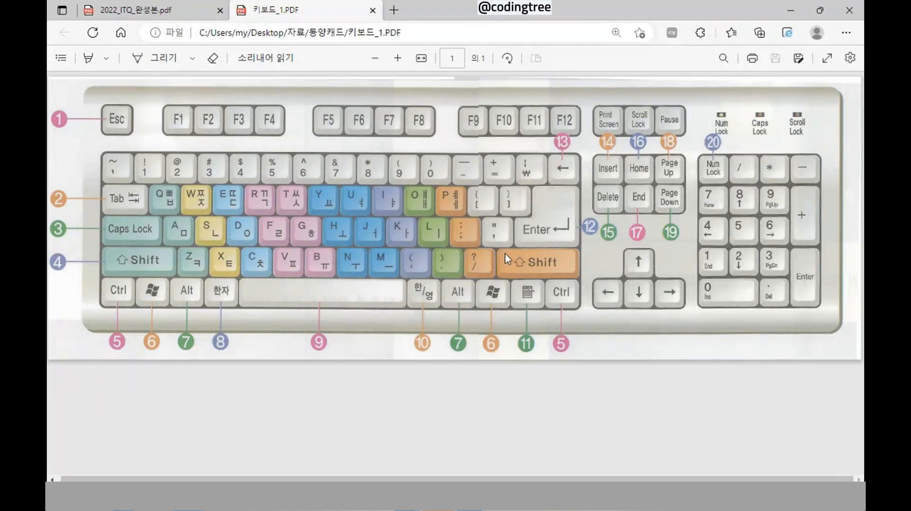
{"action": "mouse_move", "coordinate": [624, 207]}
{"action": "left_mouse_down"}
{"action": "mouse_move", "coordinate": [622, 223]}
{"action": "mouse_move", "coordinate": [588, 204]}
{"action": "mouse_move", "coordinate": [632, 213]}
{"action": "mouse_move", "coordinate": [586, 174]}
{"action": "mouse_move", "coordinate": [599, 236]}
{"action": "mouse_move", "coordinate": [588, 173]}
{"action": "mouse_move", "coordinate": [577, 195]}
{"action": "mouse_move", "coordinate": [612, 233]}
{"action": "mouse_move", "coordinate": [623, 200]}
{"action": "left_mouse_up"}
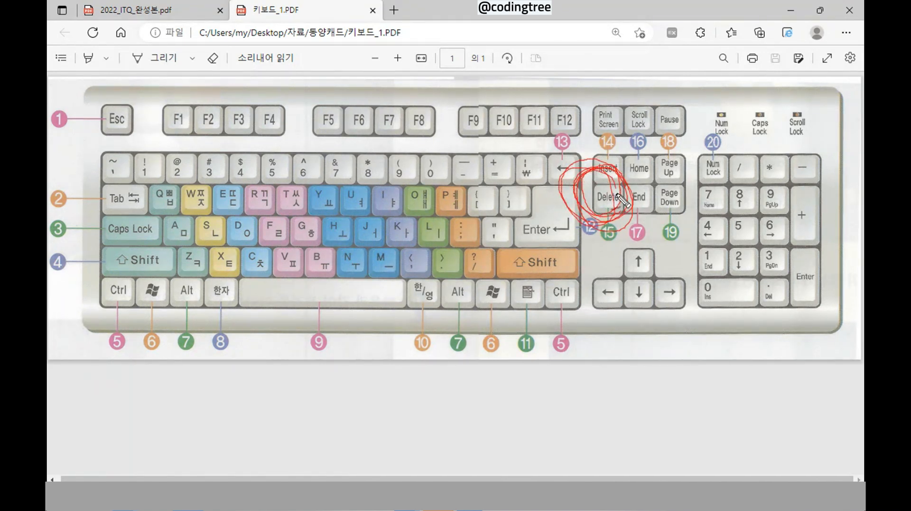
{"action": "key", "text": "Escape"}
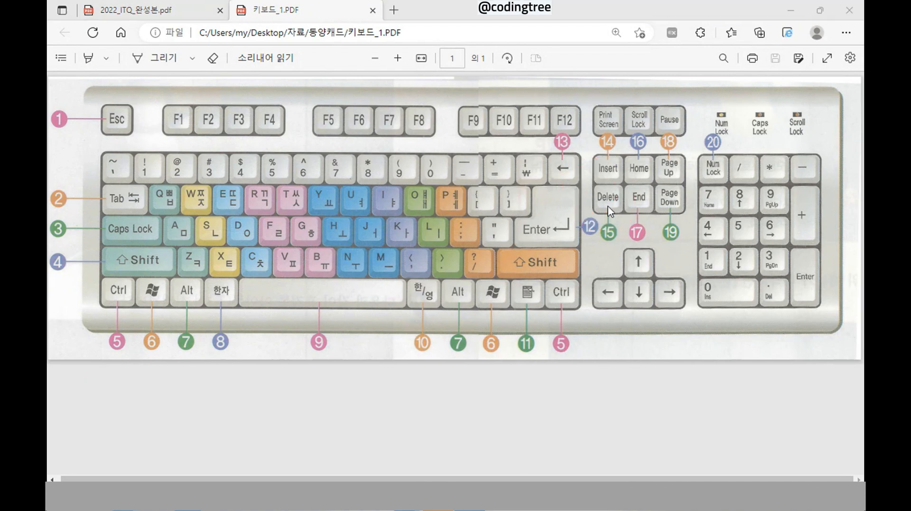
{"action": "key", "text": "ctrl"}
{"action": "key", "text": "ctrl"}
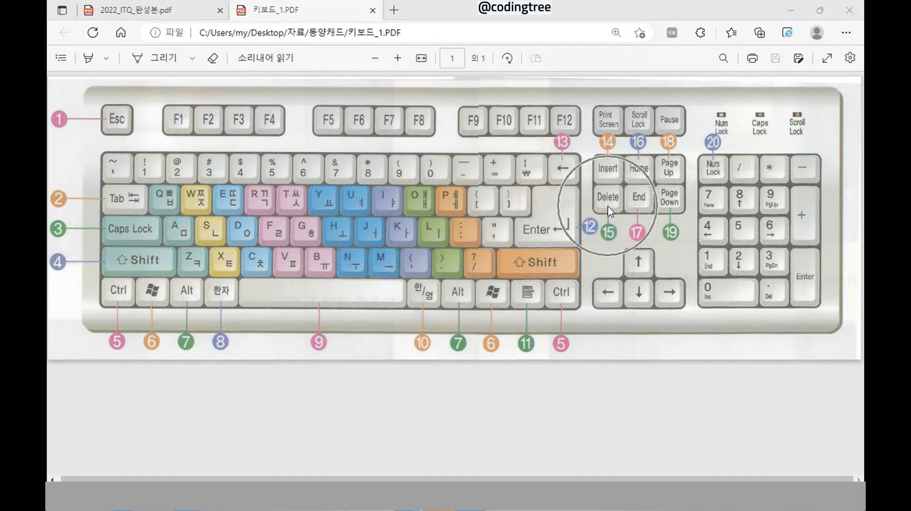
- Switch to 2022_ITQ_완성본.pdf and examine chart condition (3) for the title's font, background line and shadow, marking it against the sample title
{"action": "mouse_move", "coordinate": [440, 480]}
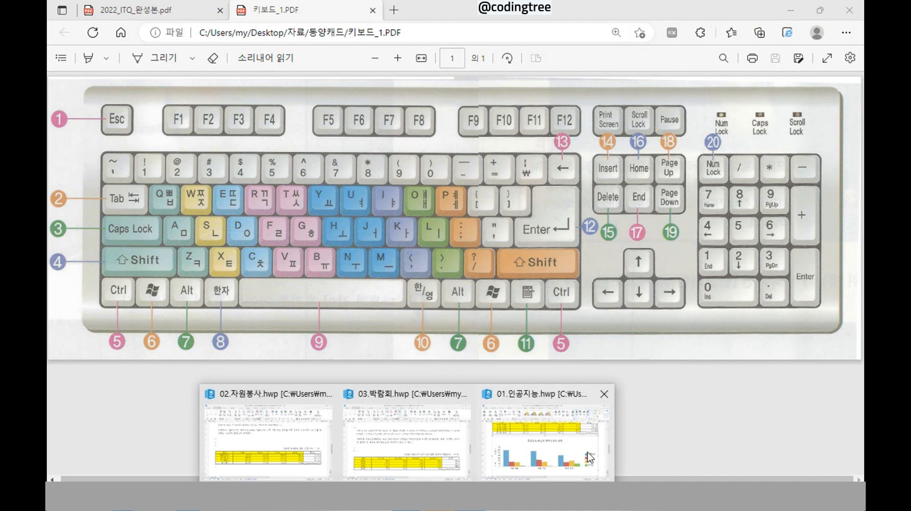
{"action": "left_click", "coordinate": [562, 455]}
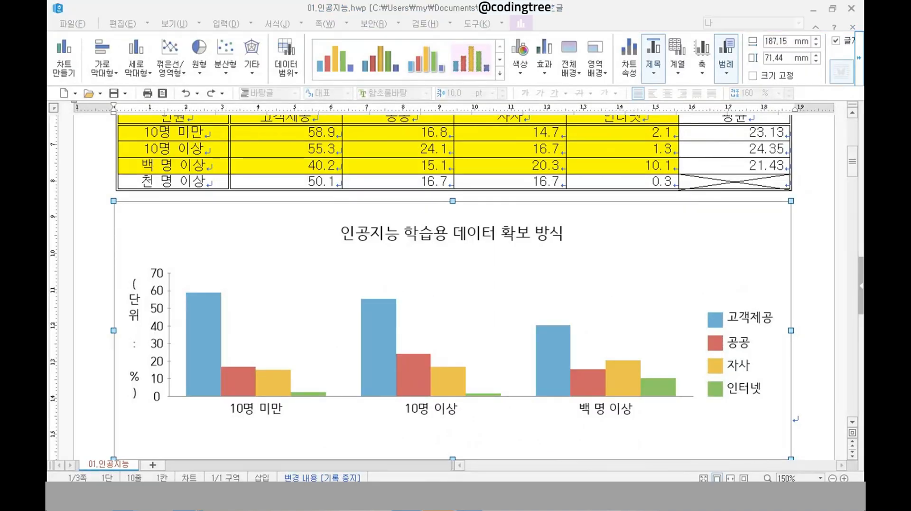
{"action": "key", "text": "alt+Tab"}
{"action": "key", "text": "ctrl+Tab"}
{"action": "scroll", "coordinate": [338, 331], "scroll_direction": "up", "scroll_amount": 2}
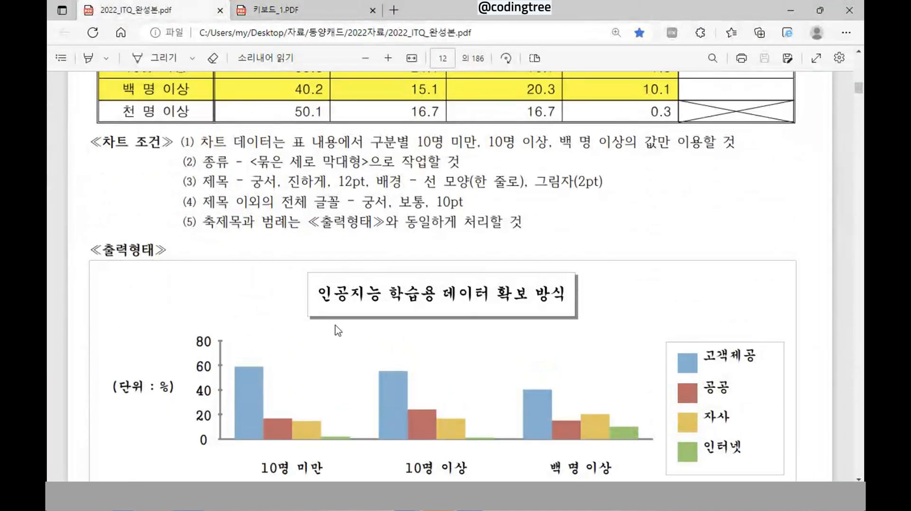
{"action": "mouse_move", "coordinate": [194, 189]}
{"action": "left_mouse_down"}
{"action": "mouse_move", "coordinate": [196, 174]}
{"action": "mouse_move", "coordinate": [181, 180]}
{"action": "mouse_move", "coordinate": [226, 189]}
{"action": "left_mouse_up"}
{"action": "left_click_drag", "start_coordinate": [317, 308], "coordinate": [323, 306]}
{"action": "left_click_drag", "start_coordinate": [322, 265], "coordinate": [314, 277]}
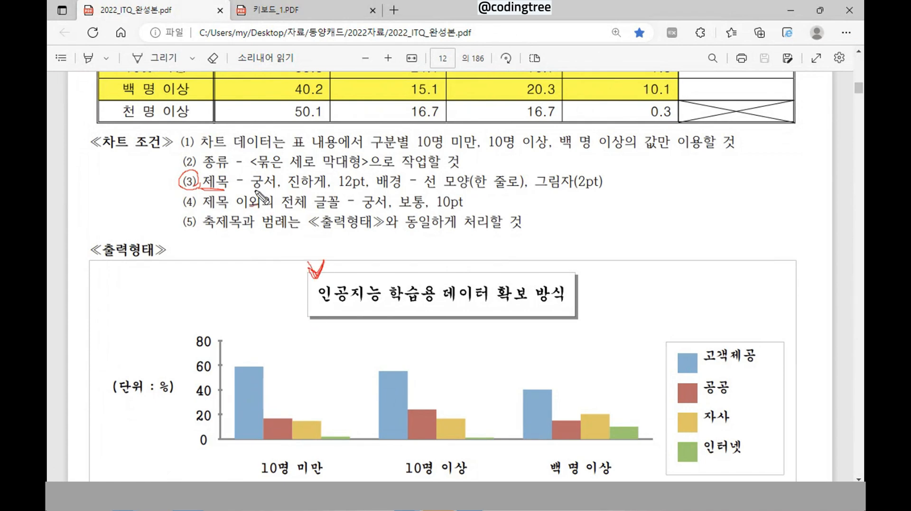
{"action": "left_click_drag", "start_coordinate": [251, 189], "coordinate": [369, 189]}
{"action": "left_click_drag", "start_coordinate": [427, 187], "coordinate": [603, 187]}
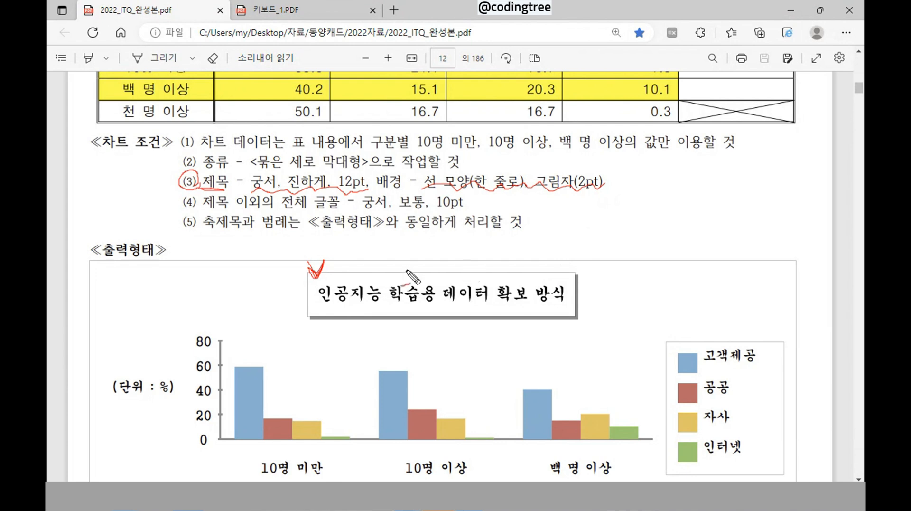
{"action": "key", "text": "ctrl+z"}
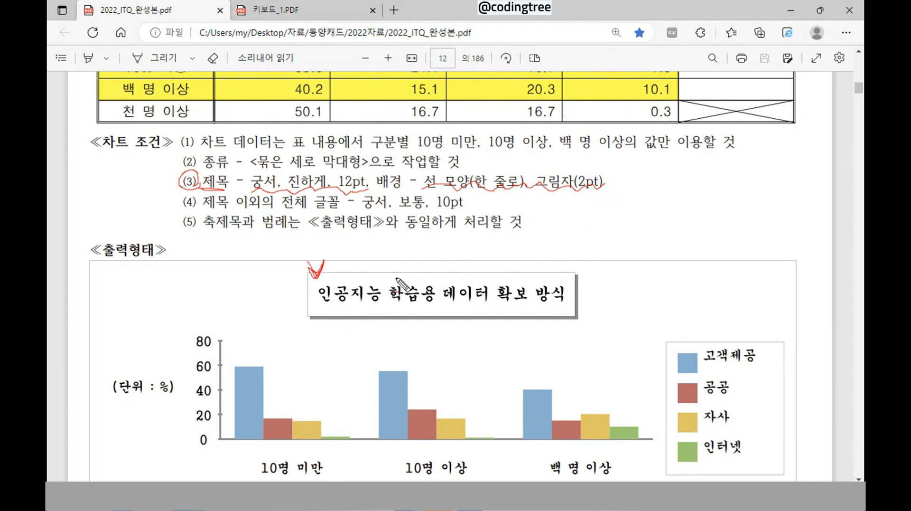